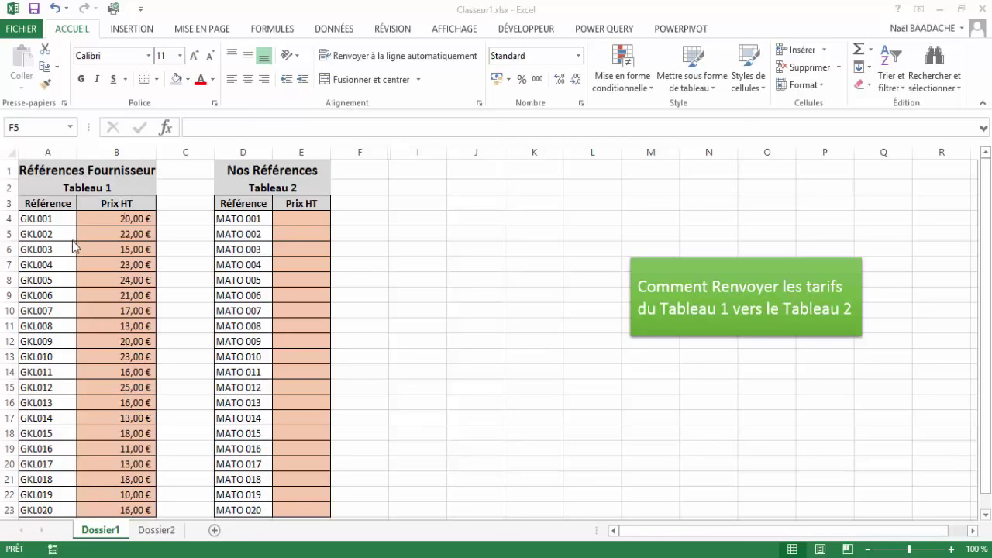
Step: Highlight Tableau 1's supplier prices and Tableau 2's empty Prix HT cells, then select E4:E23
left_click_drag(46, 185, 107, 466)
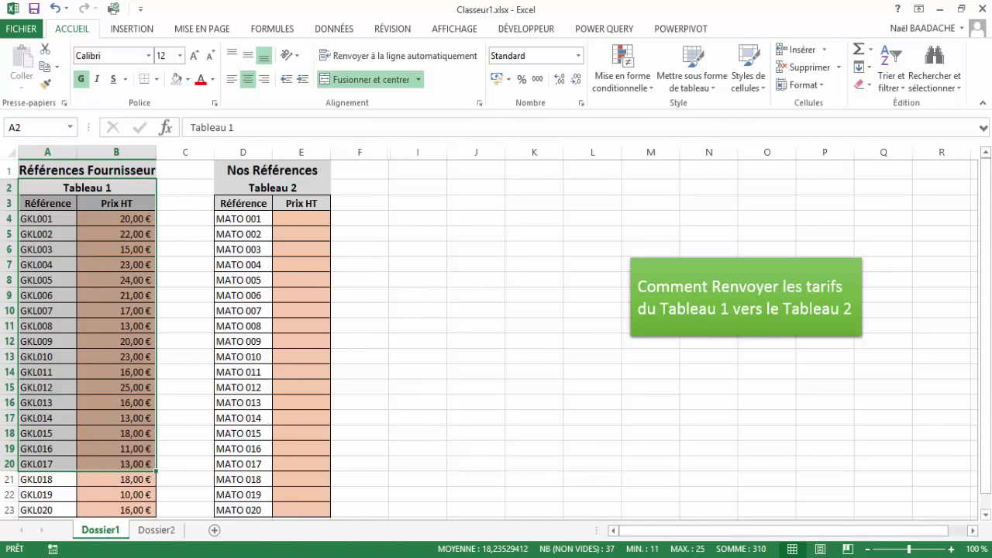
left_click_drag(306, 217, 319, 505)
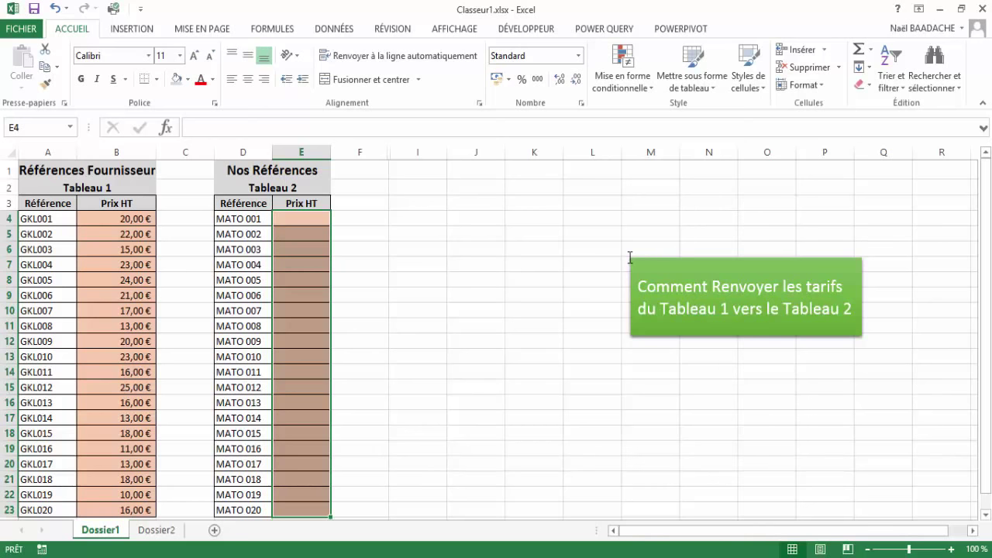
left_click(304, 218)
mouse_move(304, 218)
left_mouse_down()
mouse_move(297, 425)
mouse_move(308, 505)
left_mouse_up()
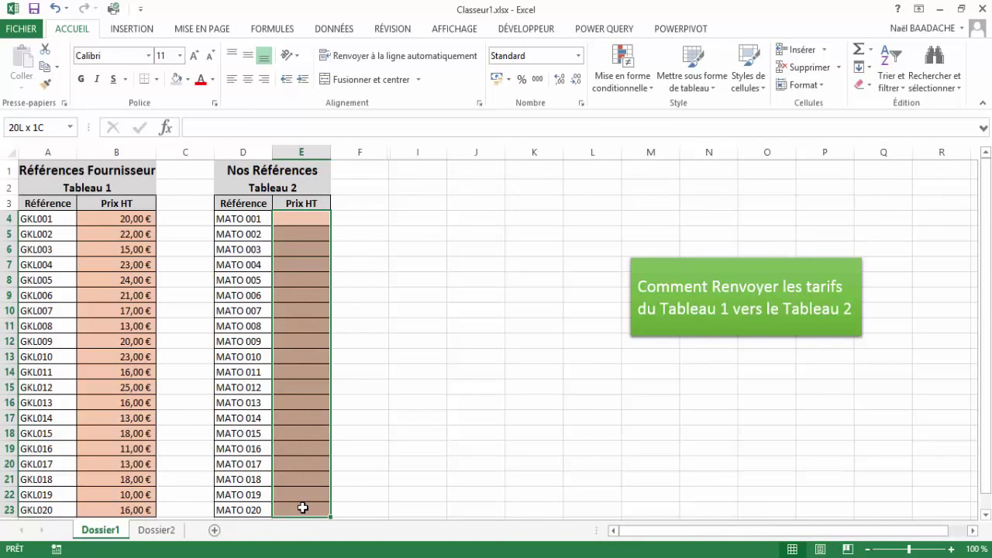
Step: Start the E4 formula as =si(stxt(D4;6;3) to extract three characters of D4 from position 6
type("=")
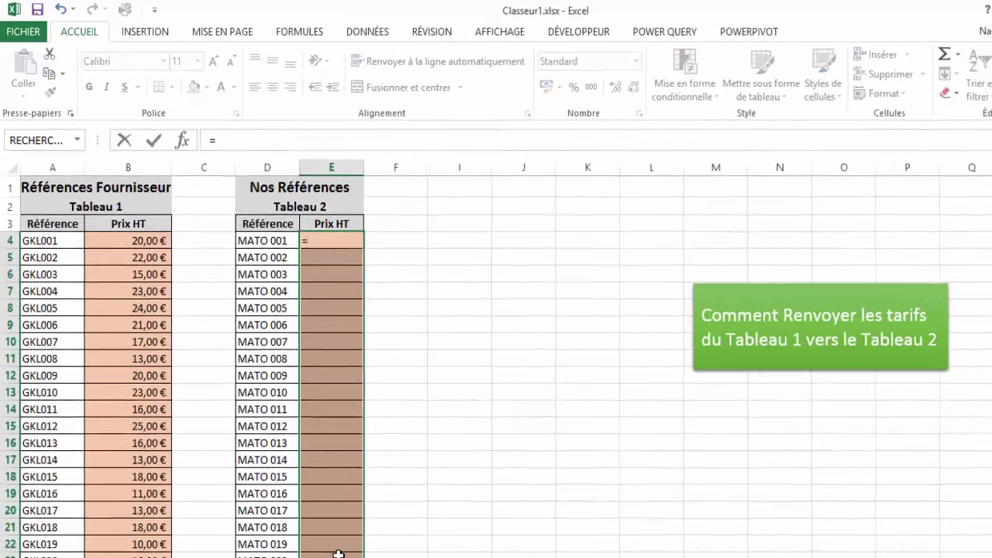
type("si(")
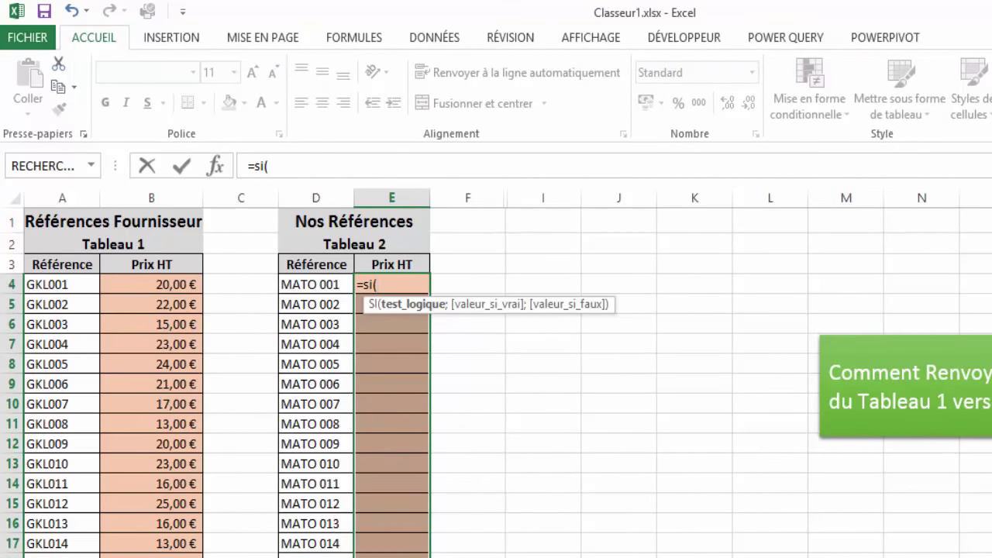
type("stxt")
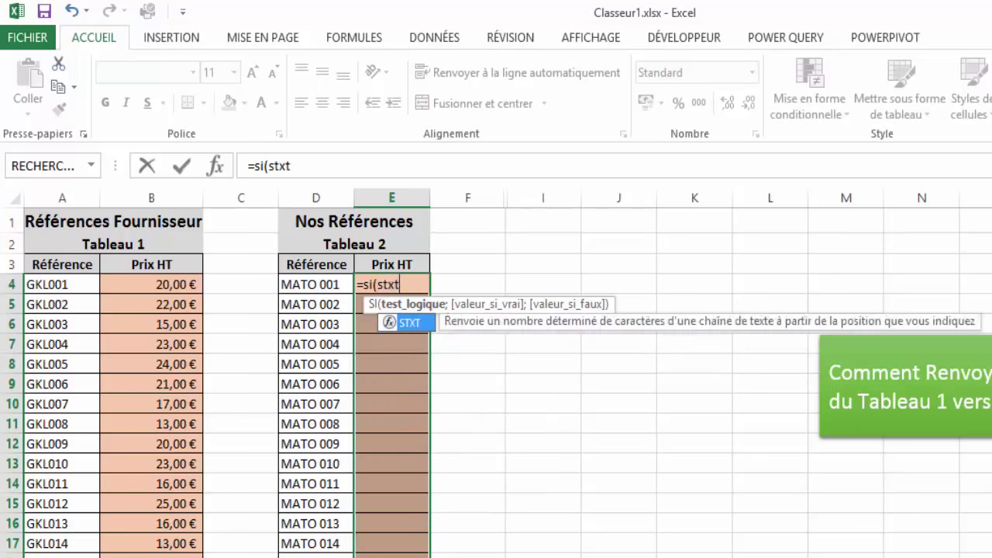
type("(")
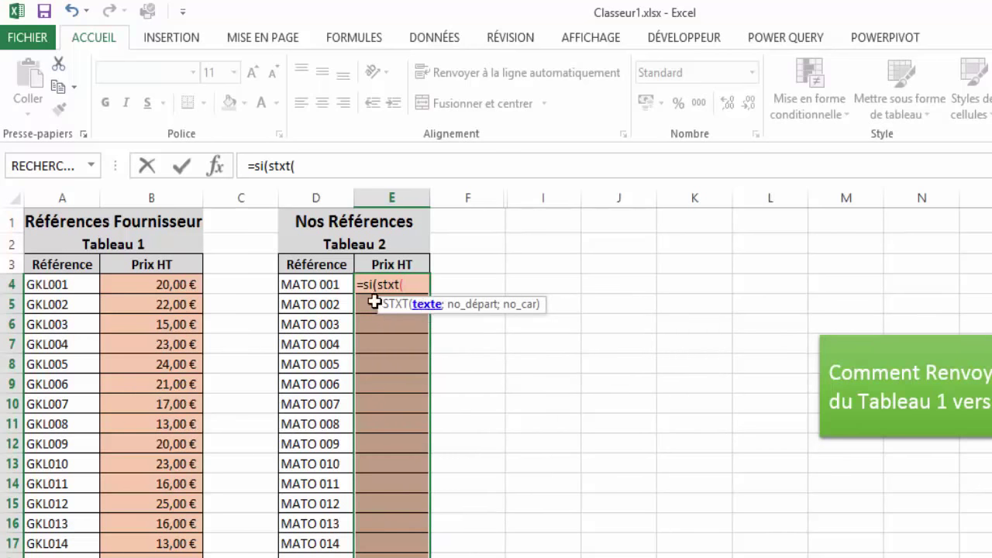
left_click(300, 285)
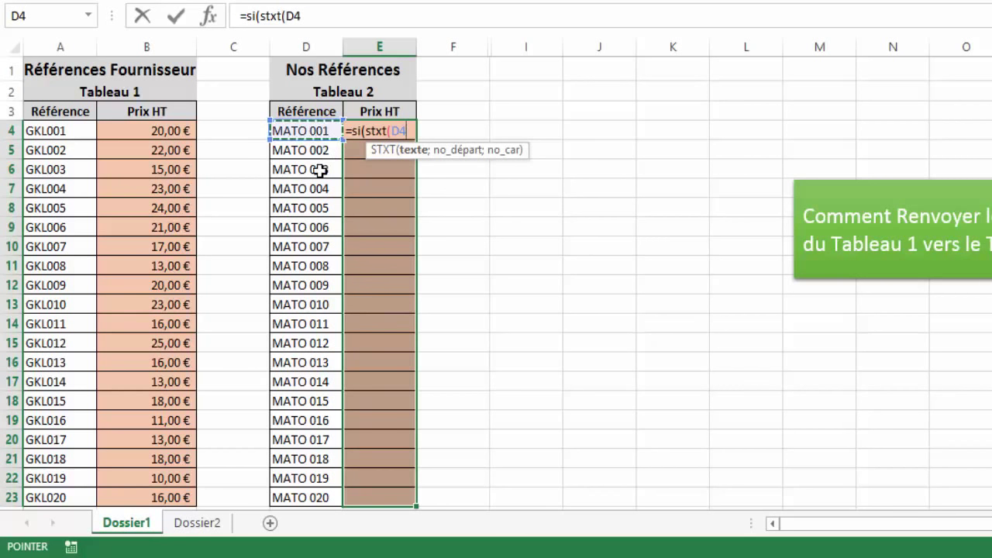
type(";")
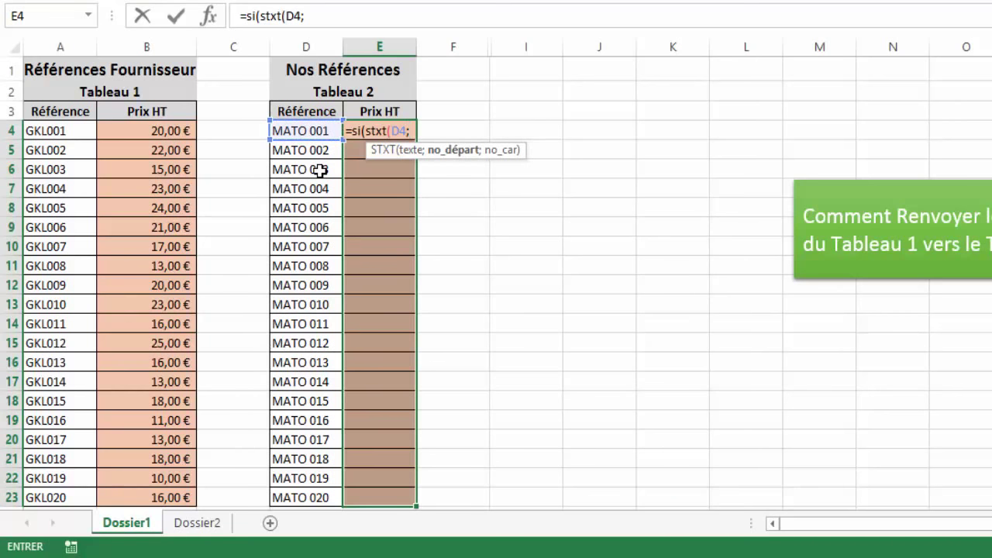
type("6")
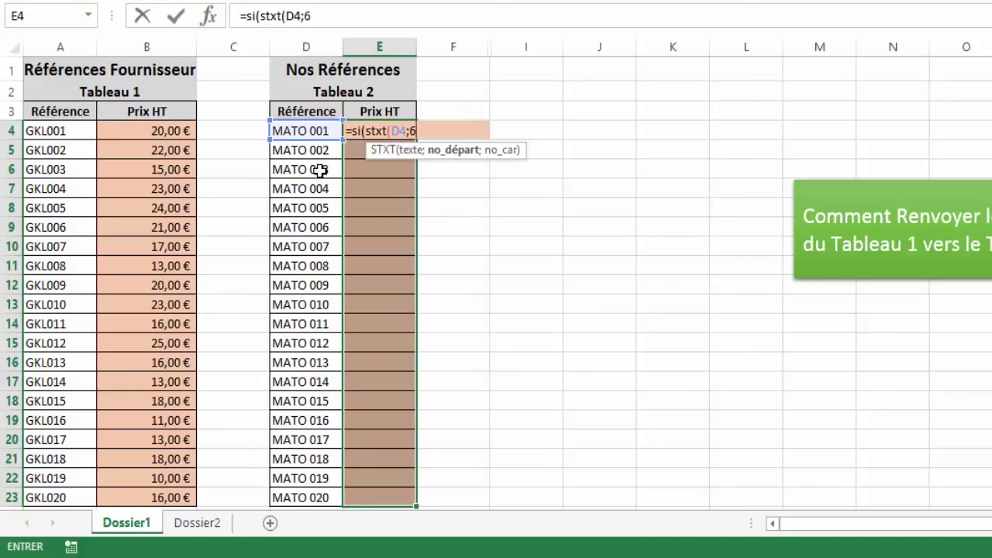
type(";")
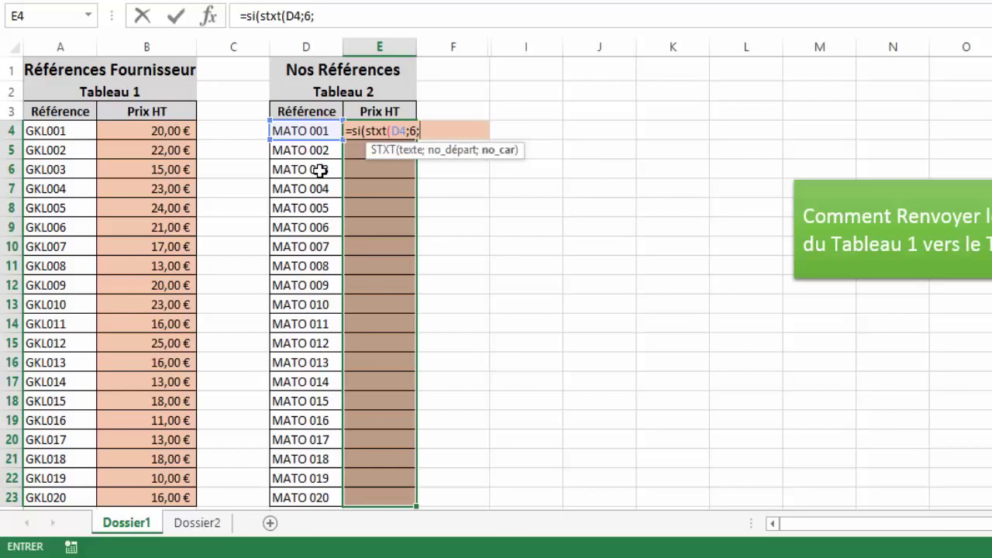
type("3")
type(")")
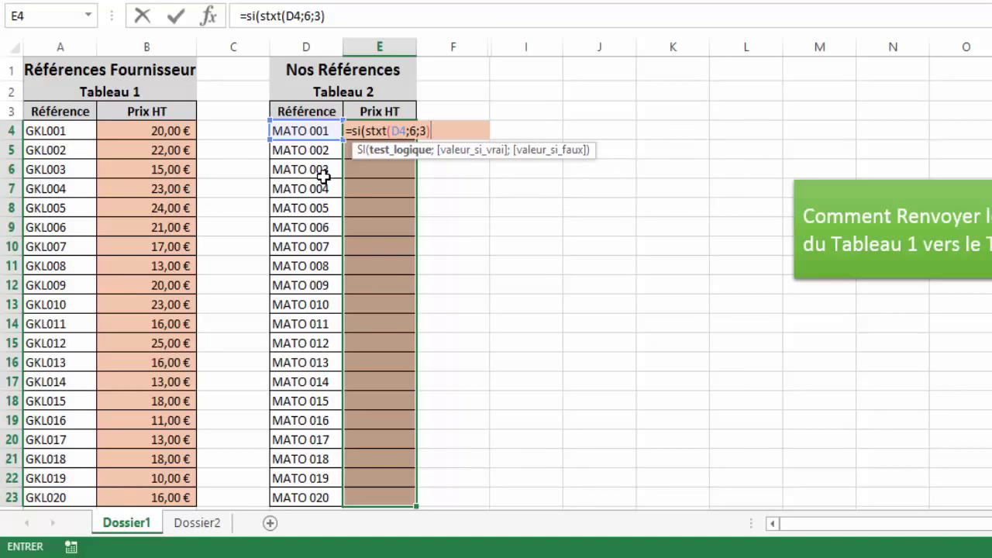
Step: Compare D4's digits with STXT(A4;4;3) and begin a RECHERCHEV lookup as the true result
type("=")
type("stx")
key("BackSpace")
type("t")
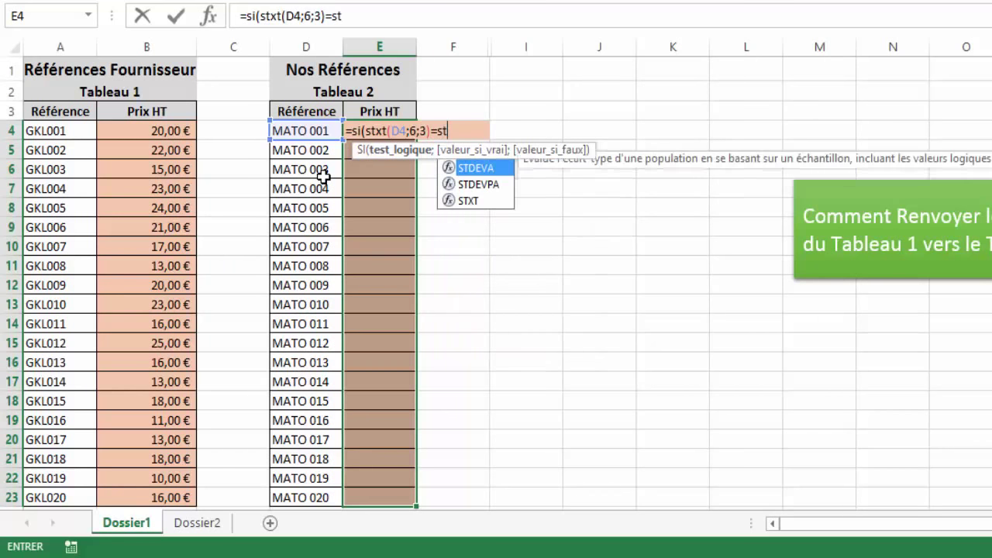
type("xt(")
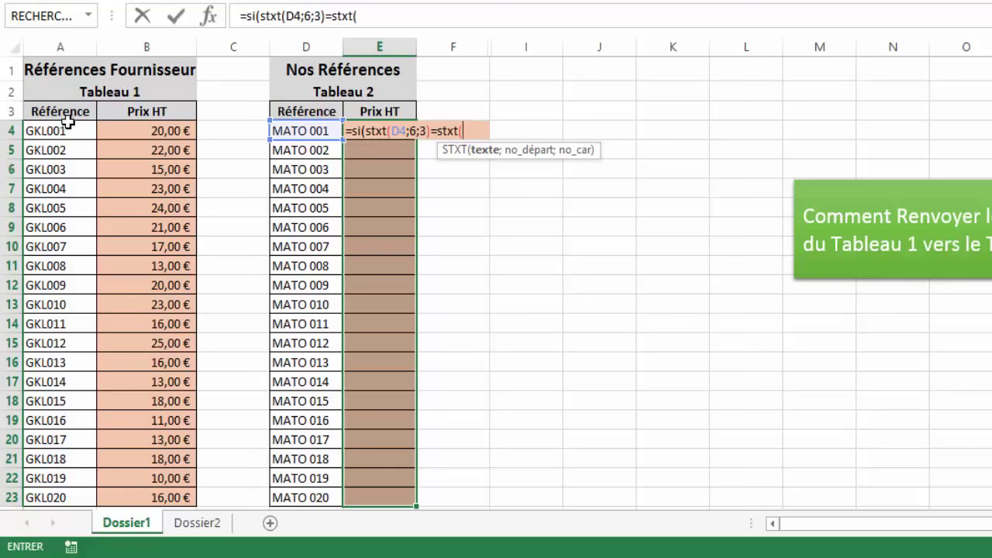
left_click(60, 133)
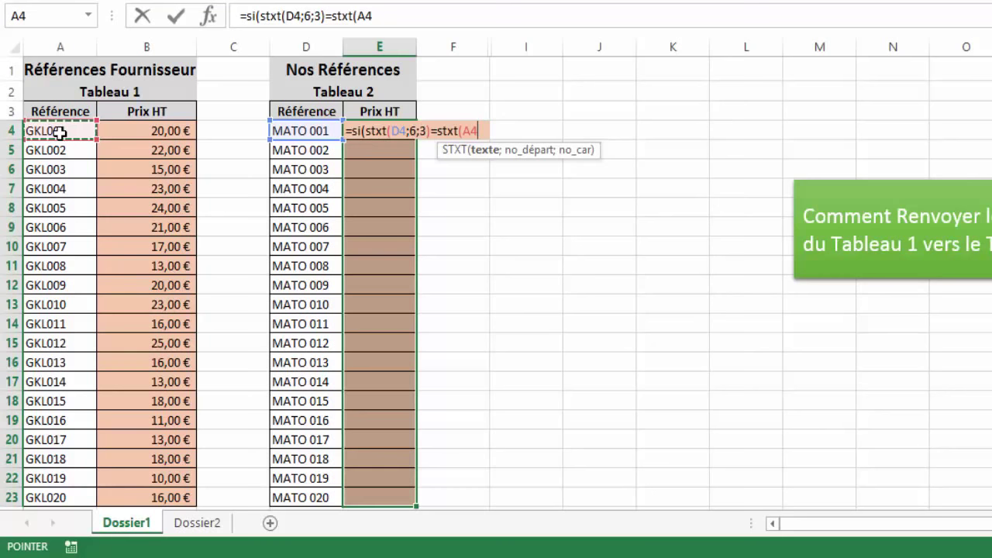
type(";")
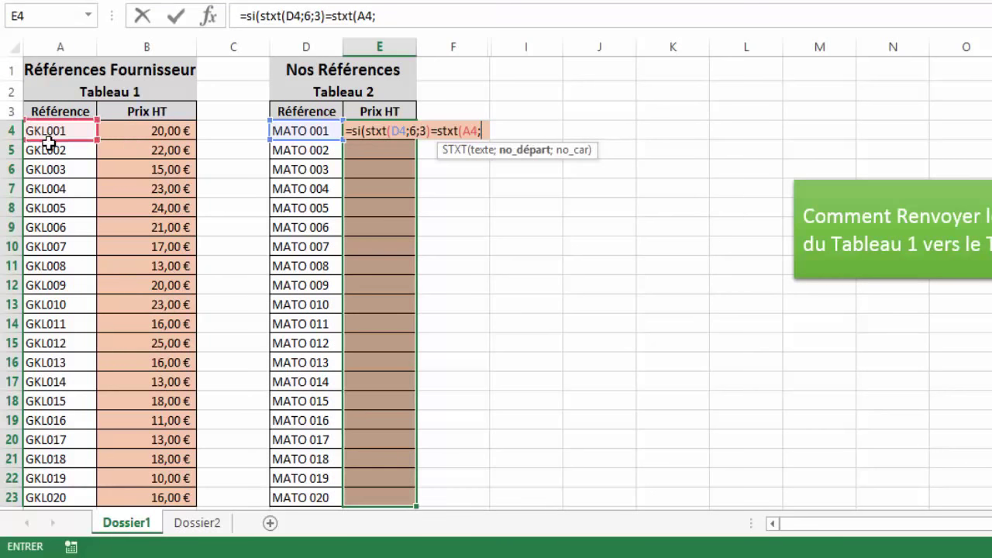
type("4")
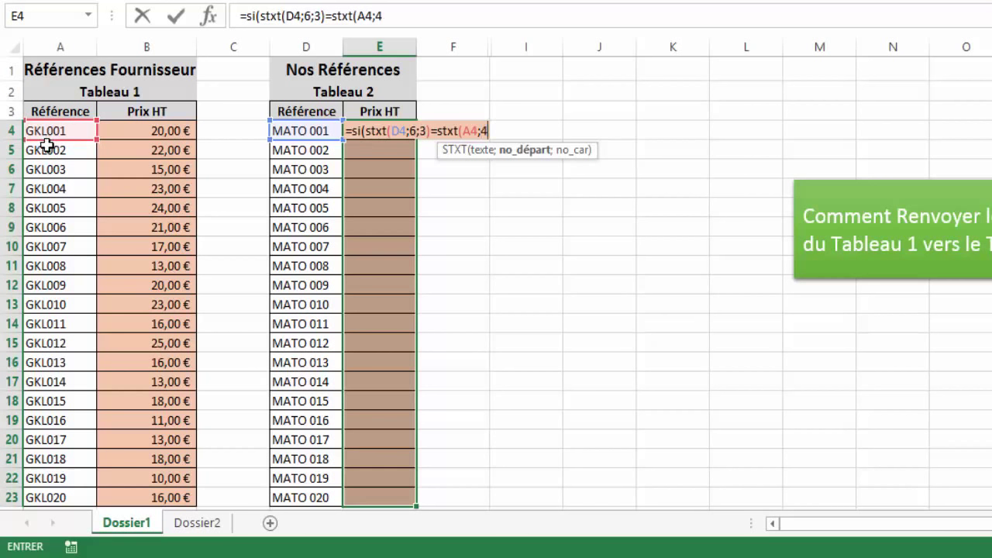
type(";")
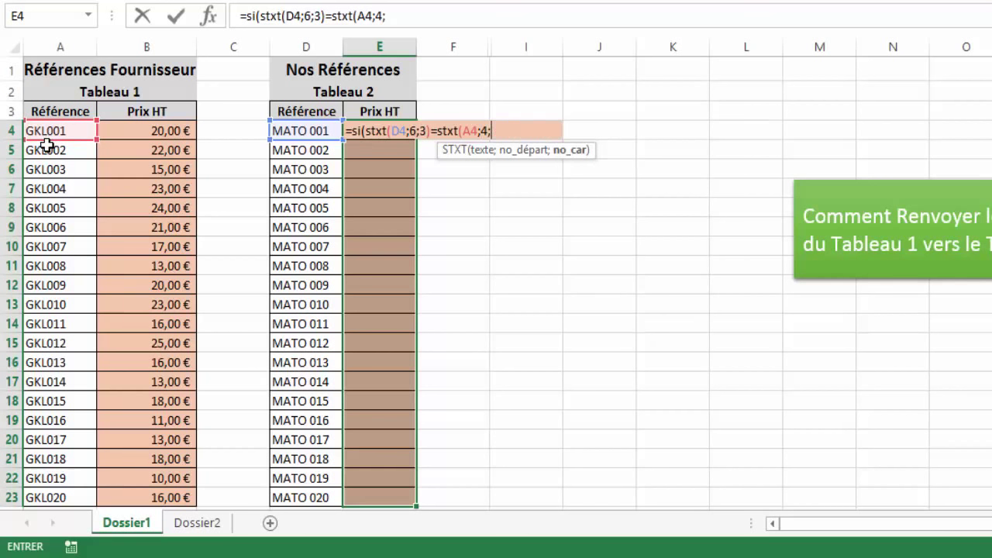
type("3")
type(")")
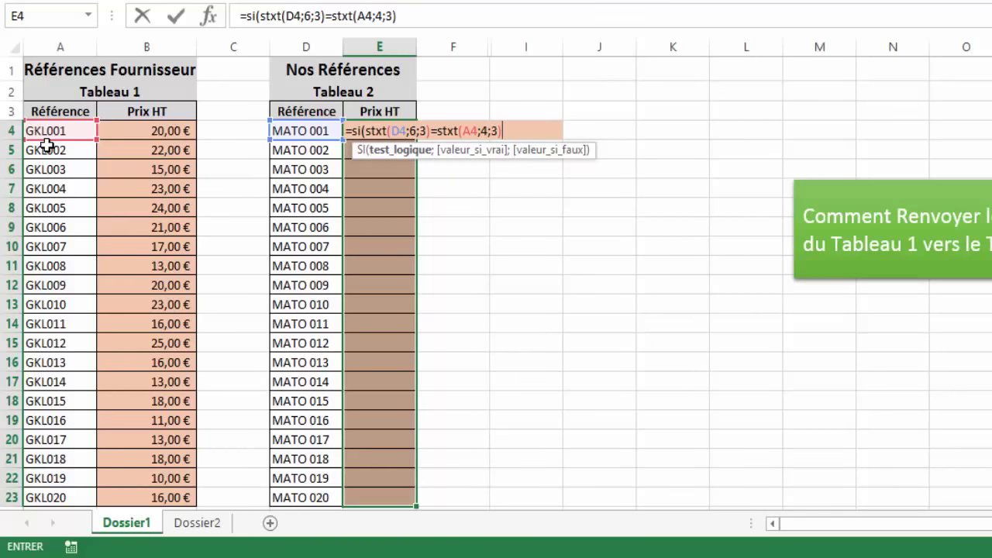
type(";")
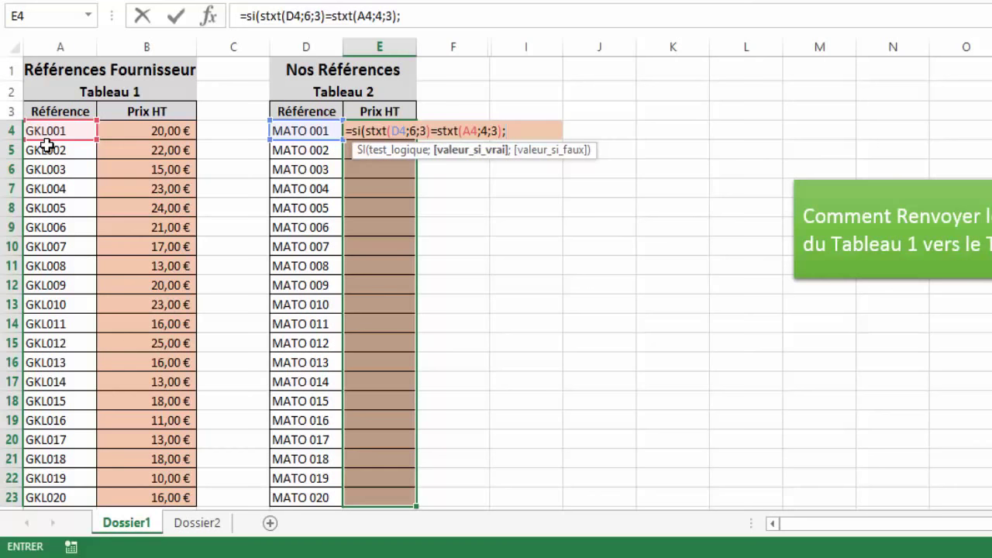
type("rec")
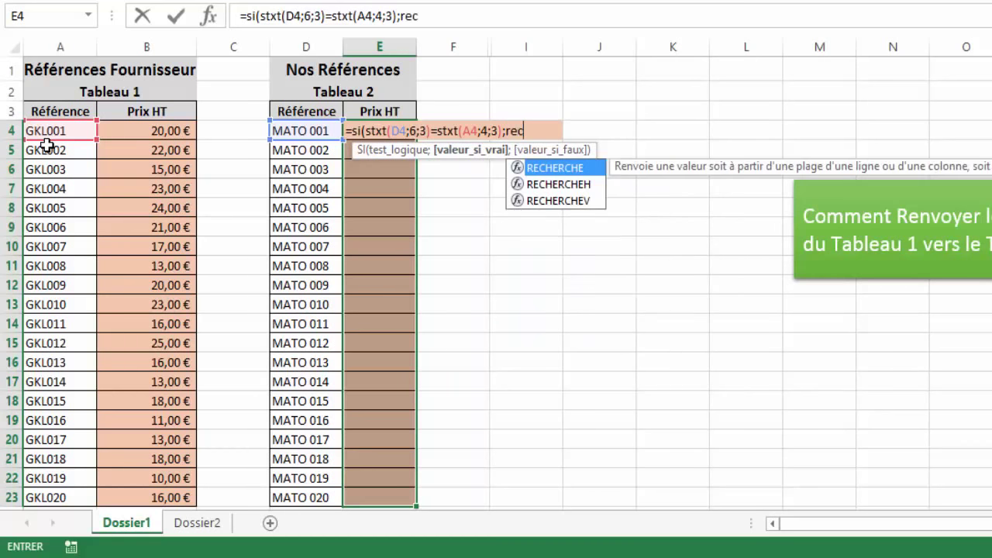
type("herchev")
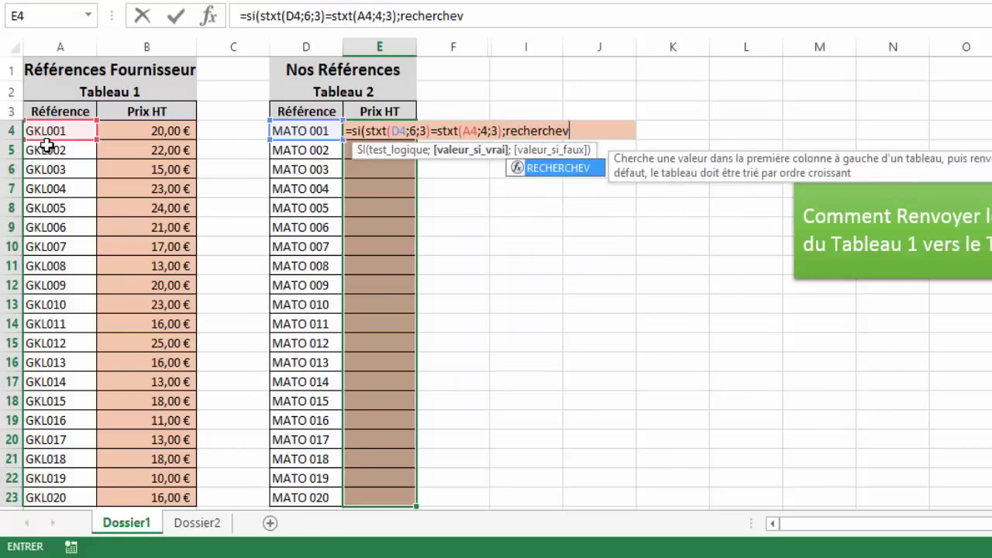
type("(")
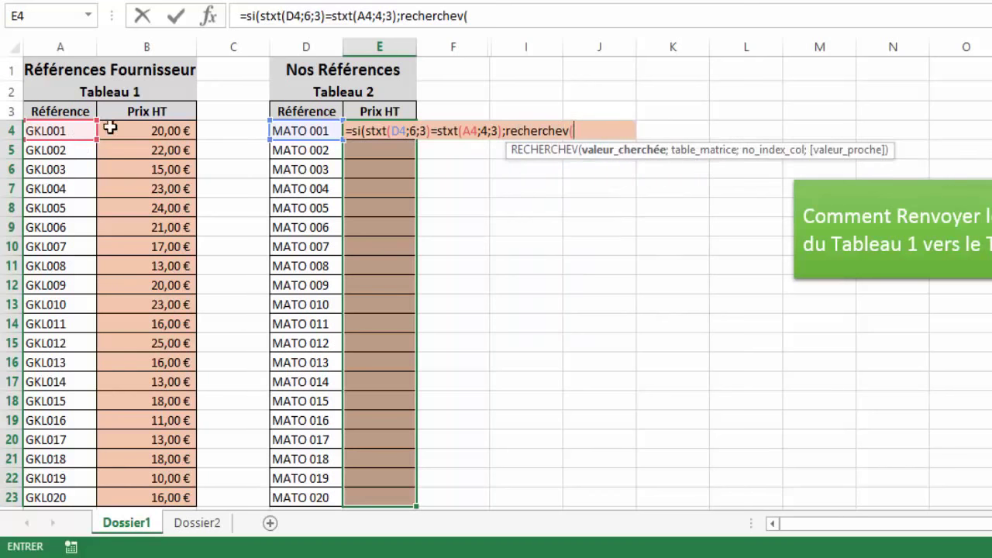
Step: Look up A4 in the absolute range $A$4:$B$23, returning column 2 with FAUX and an empty-text fallback
left_click(68, 132)
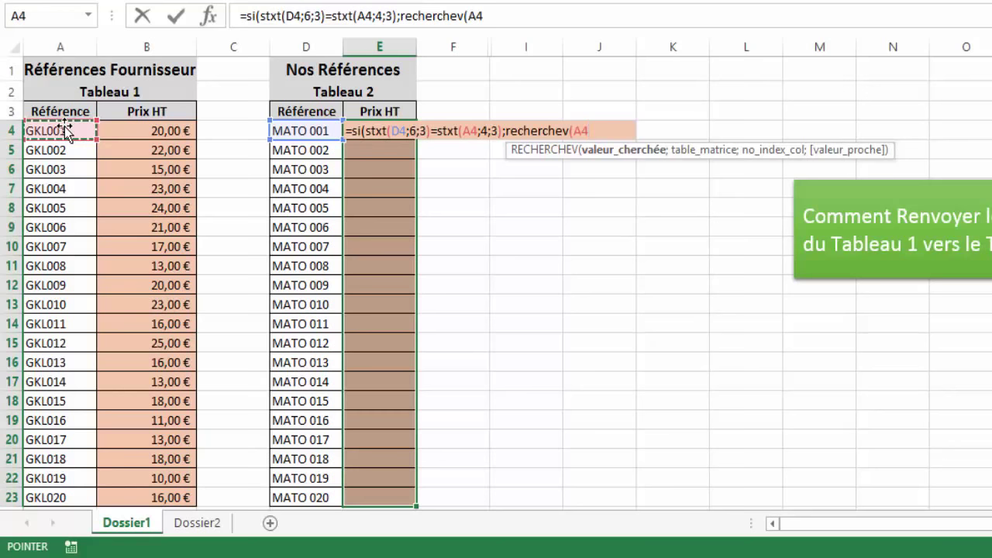
type(";")
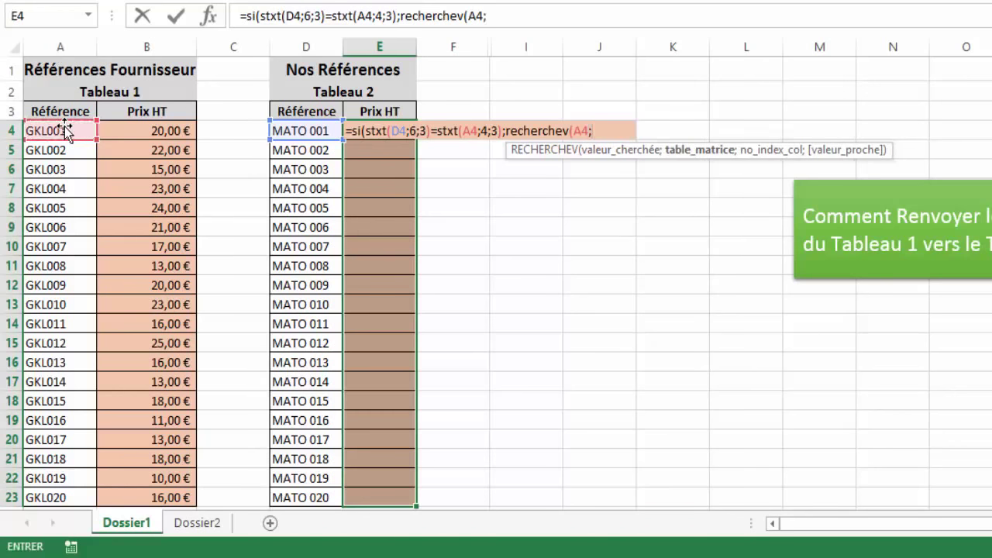
mouse_move(43, 132)
left_mouse_down()
mouse_move(165, 423)
mouse_move(171, 500)
left_mouse_up()
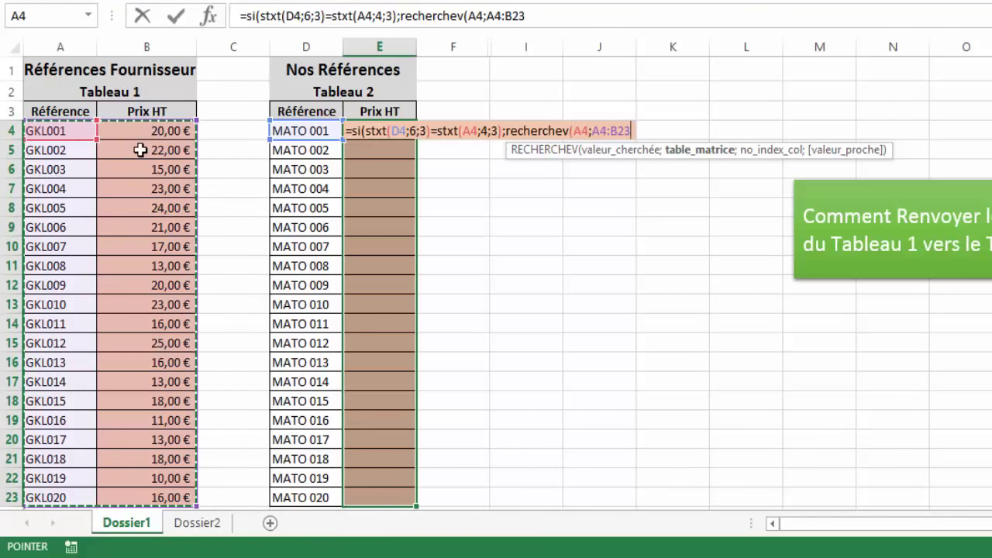
key("F4")
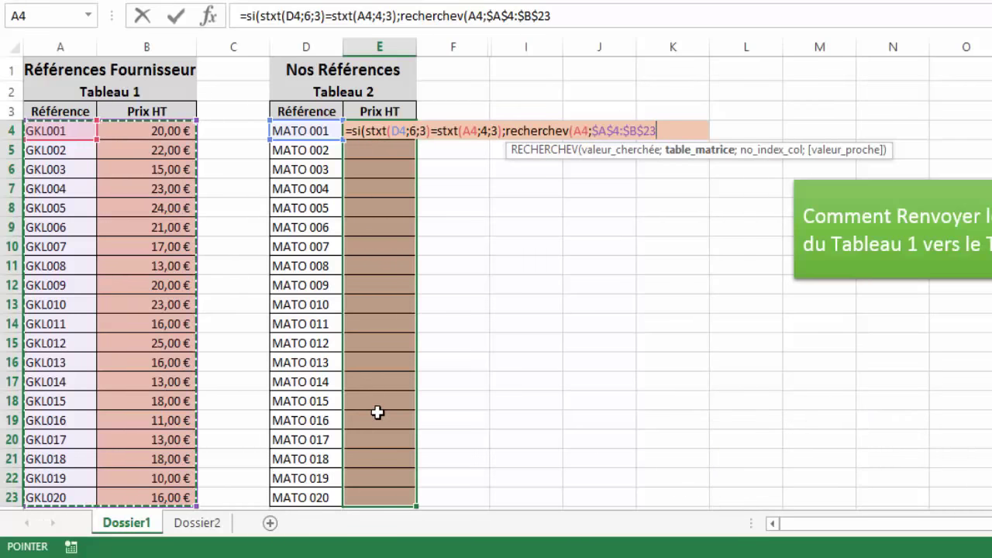
type(";")
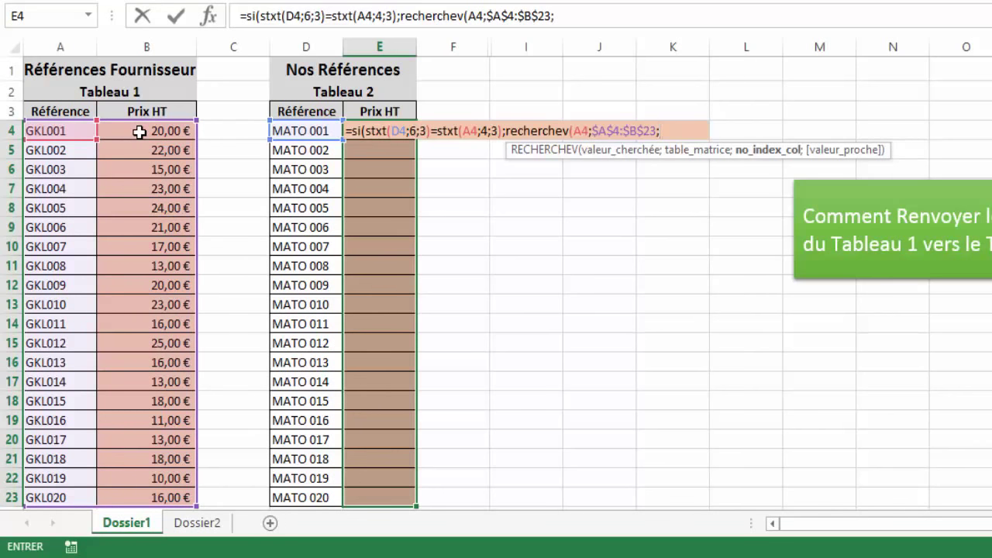
type("2;")
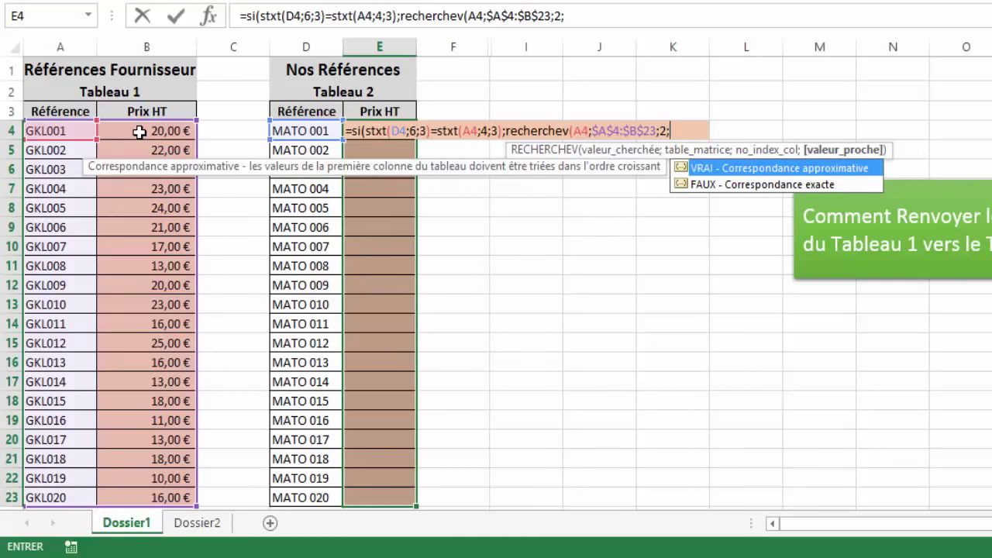
type("faux")
type(")")
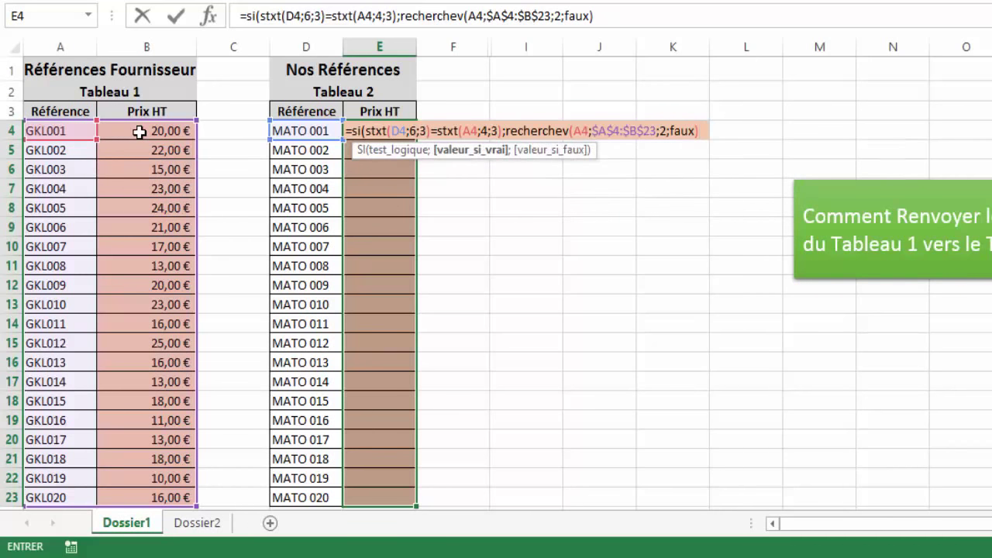
type(";")
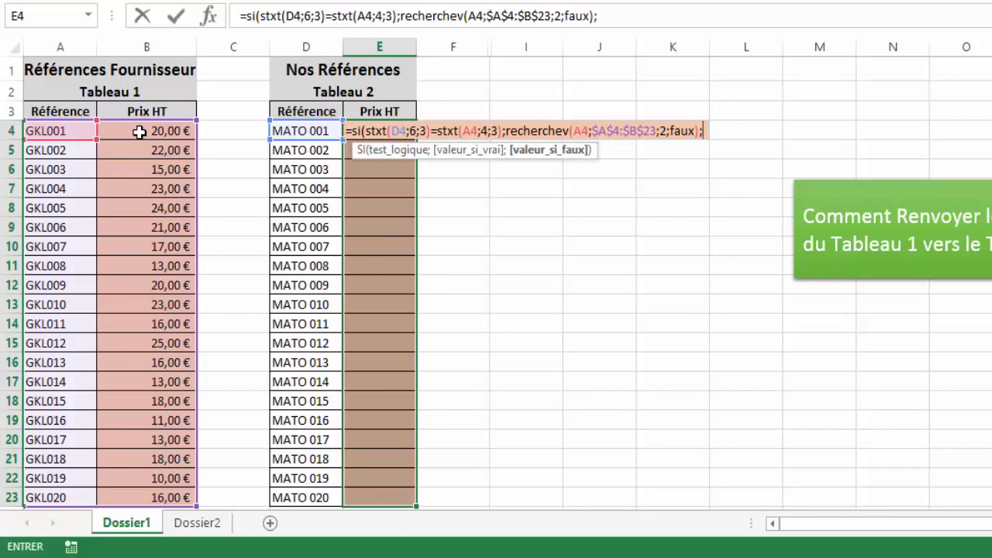
type("\"")
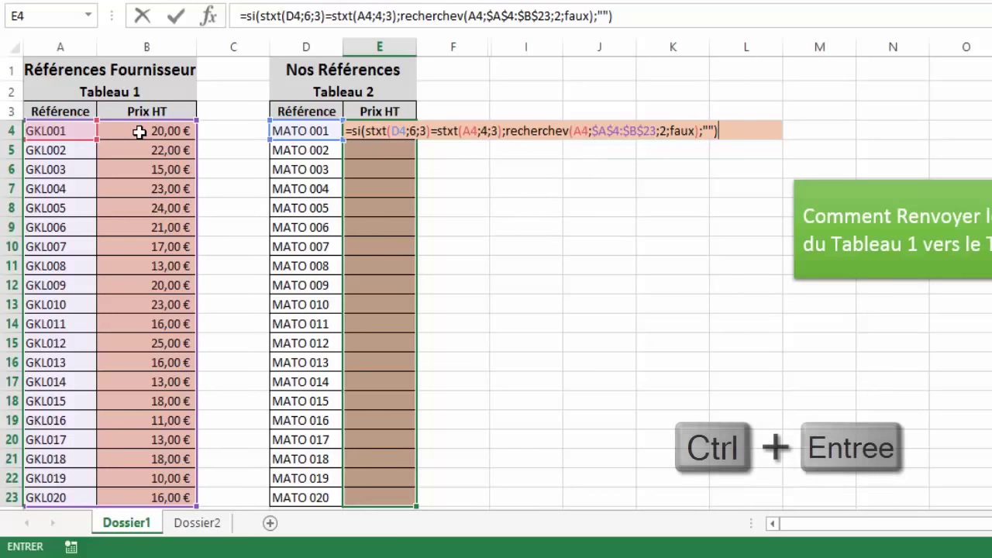
Step: Commit the formula to all of E4:E23 with Ctrl+Enter, check row 8, and reselect the results
key("ctrl+Return")
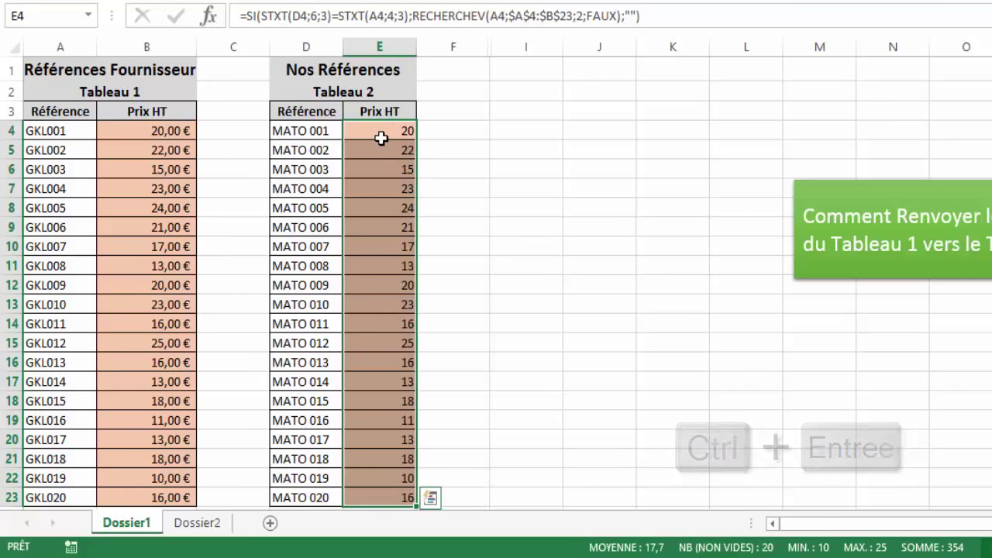
left_click(389, 208)
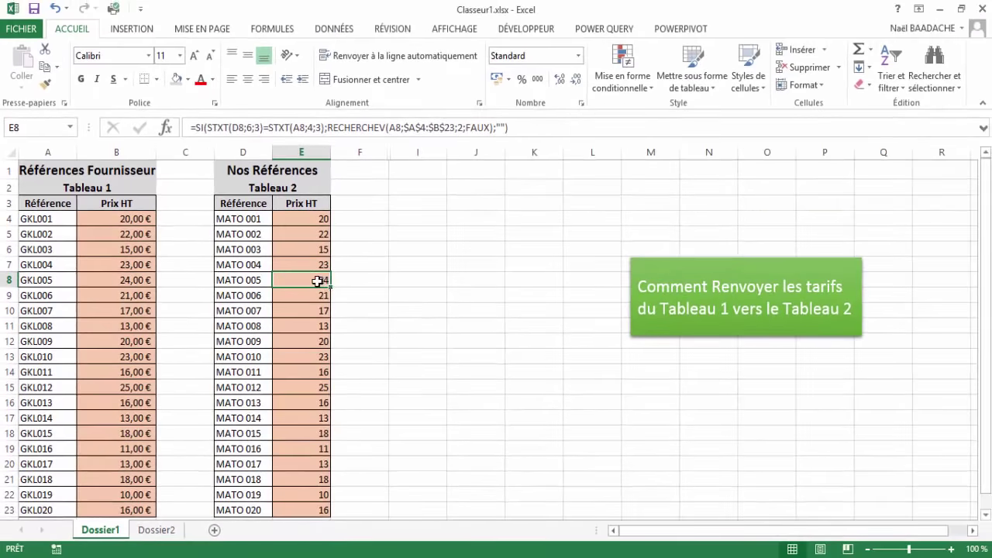
left_click_drag(308, 219, 310, 506)
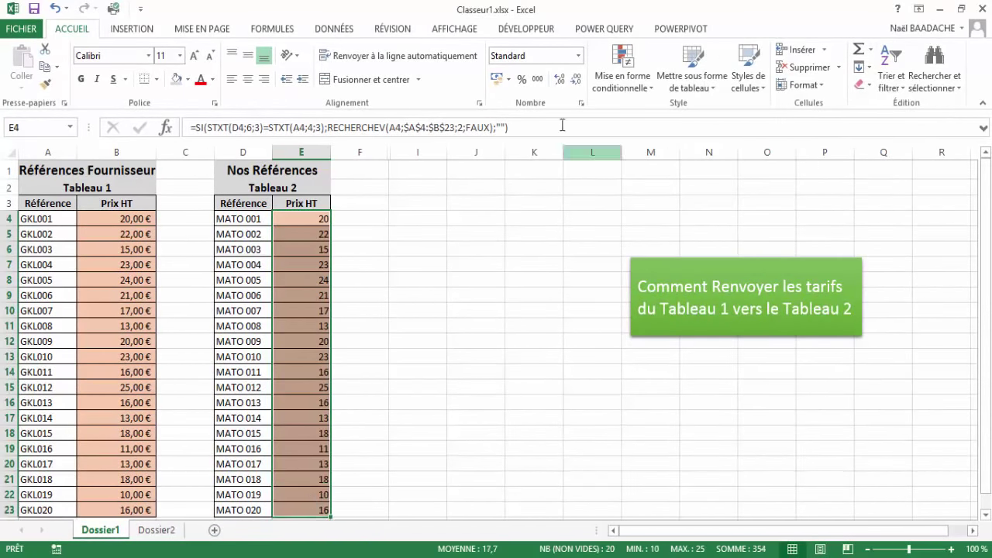
left_click(579, 58)
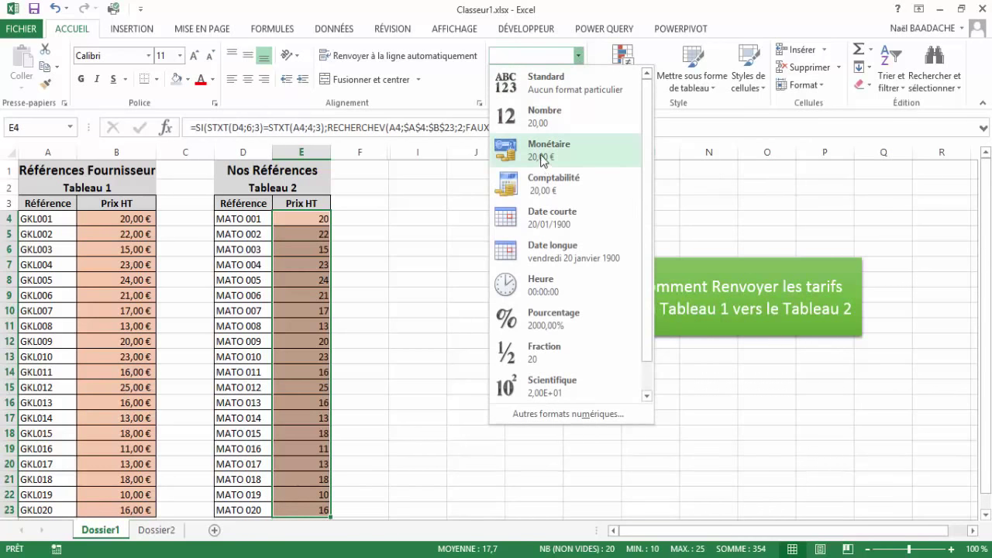
Step: Format E4:E23 as Monétaire (20,00 €) and inspect references MATO 003 and GKL001
left_click(541, 159)
left_click(303, 231)
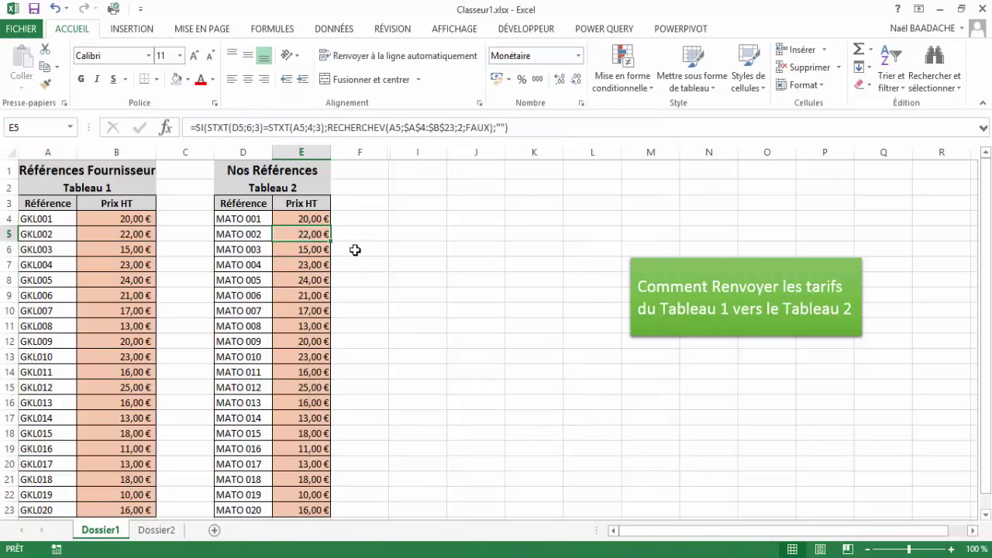
left_click(259, 249)
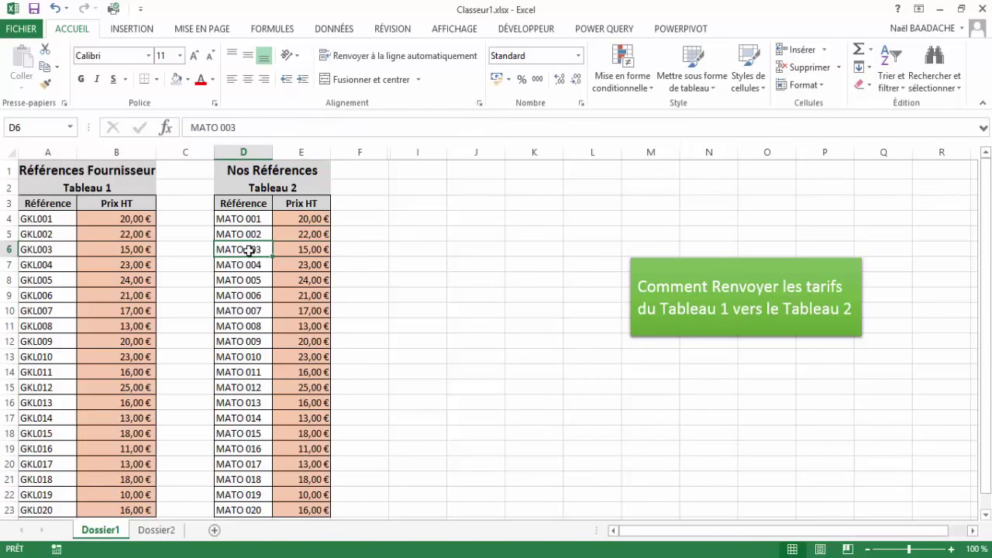
left_click(40, 218)
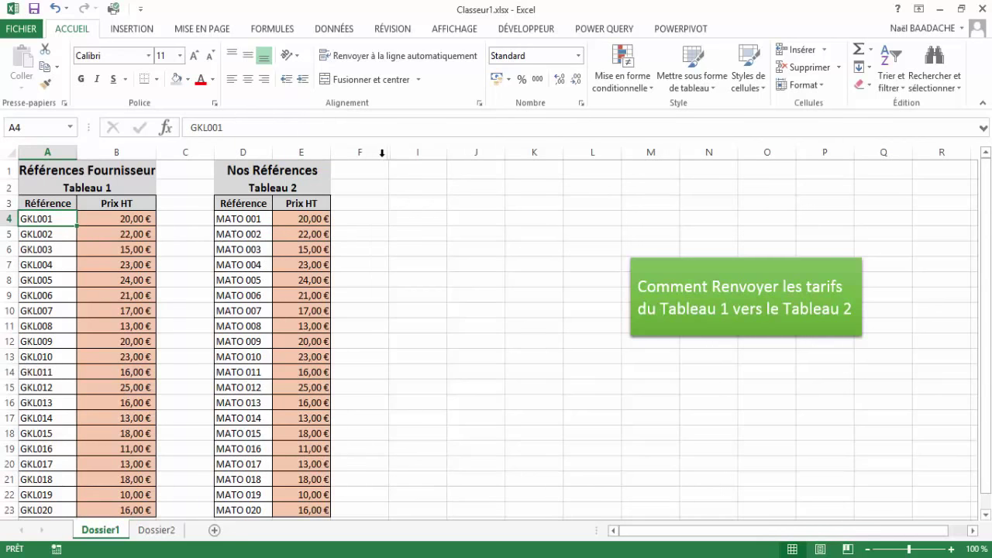
Step: Unhide columns G and H to reveal the numeric-reference table starting at G4
left_click_drag(381, 153, 427, 152)
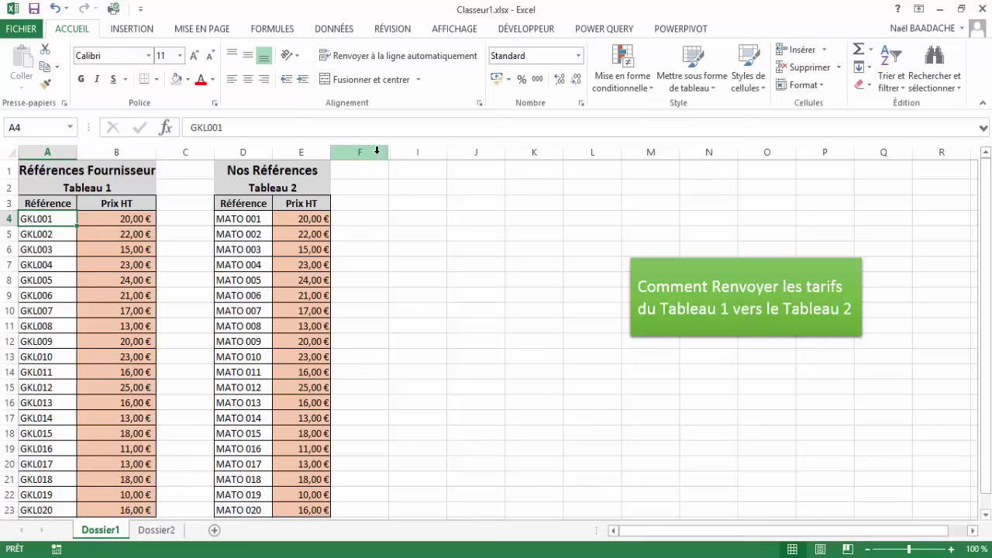
right_click(426, 151)
left_click(470, 378)
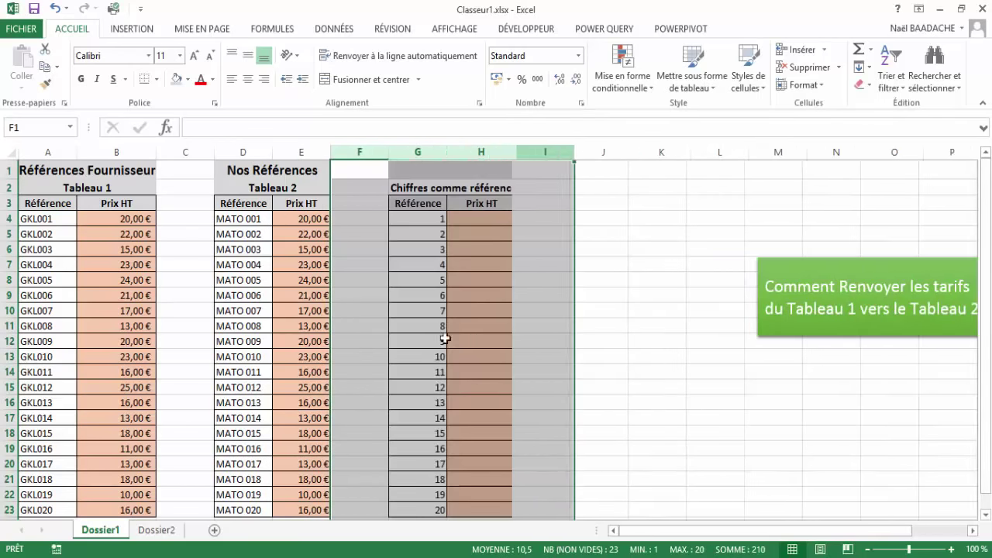
left_click(420, 221)
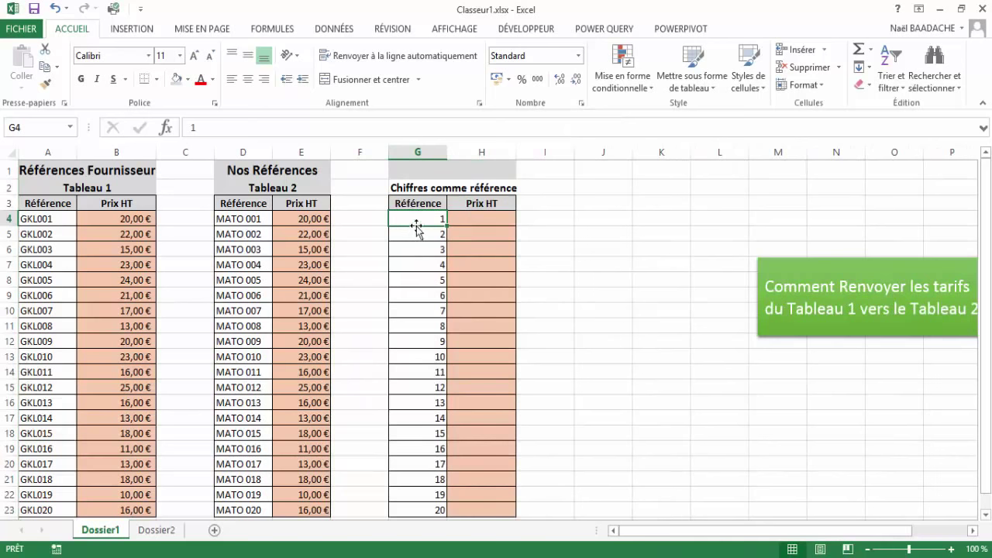
Step: Select H4:H23 and begin the formula =si( in H4
left_click(480, 219)
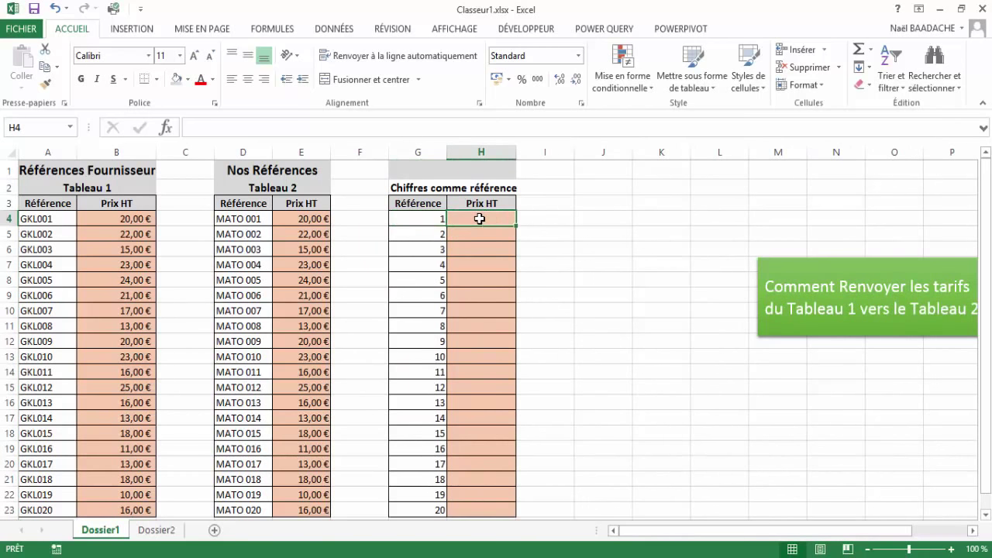
left_click_drag(480, 219, 474, 512)
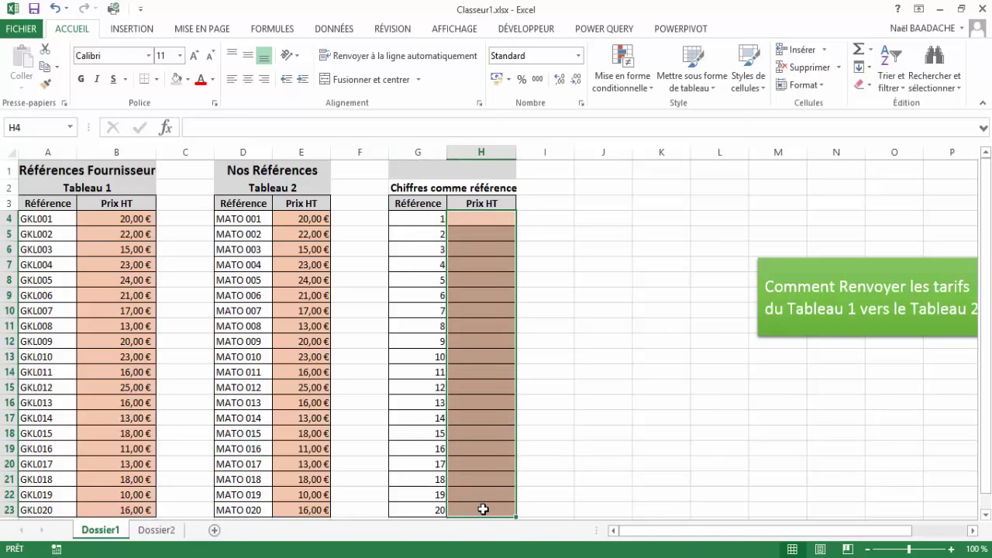
type("=si(")
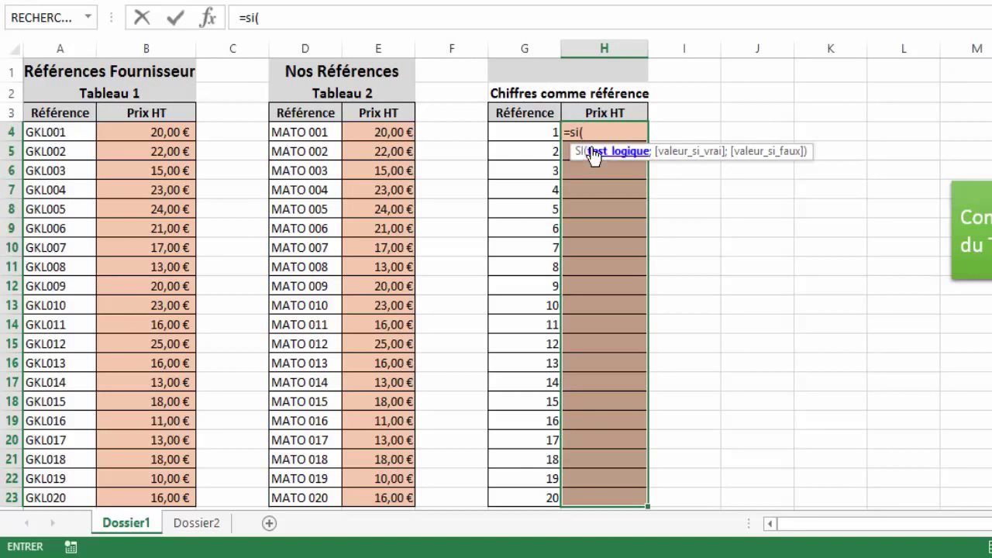
Step: Build the SI test G4=stxt(A4;4;3) in the H4 formula
left_click(536, 131)
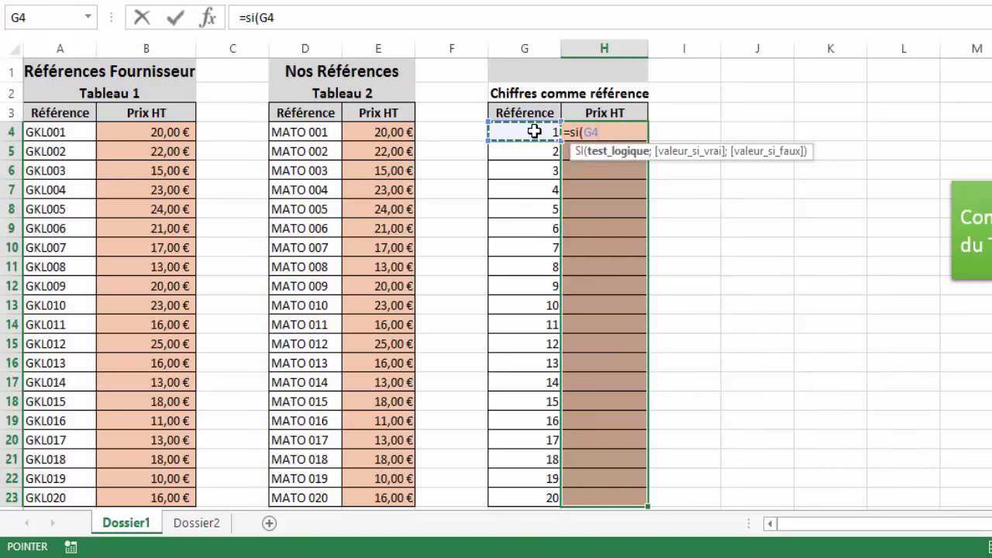
type("=")
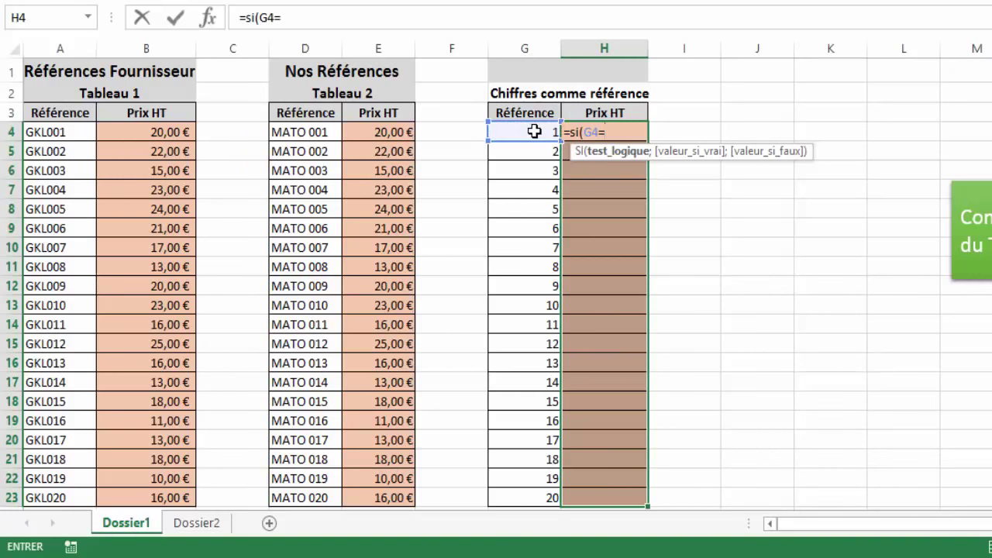
type("st")
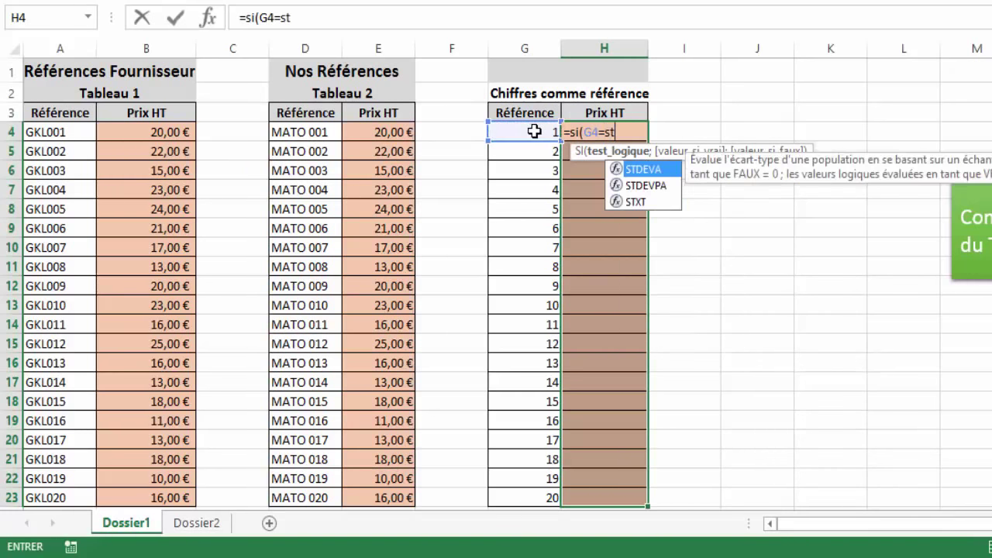
type("xt(")
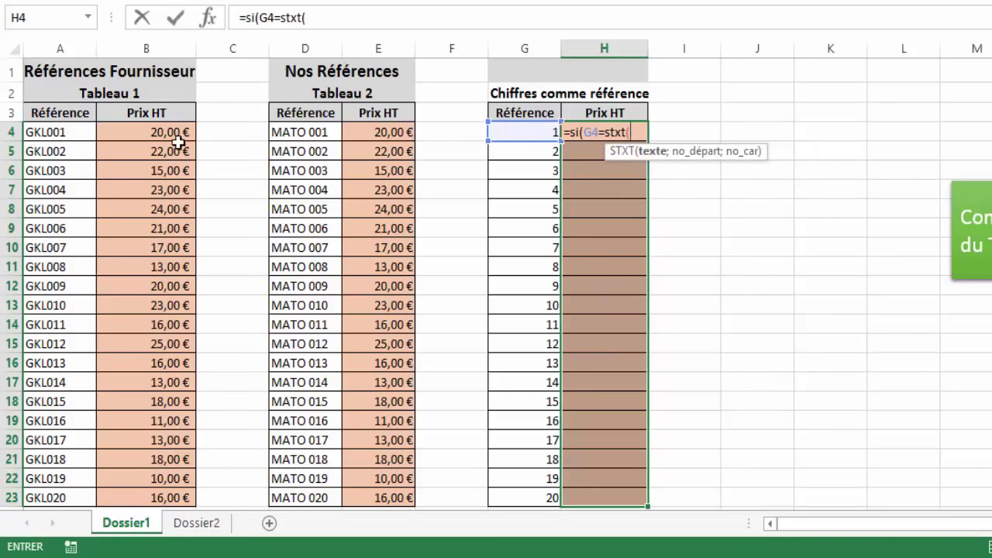
left_click(61, 132)
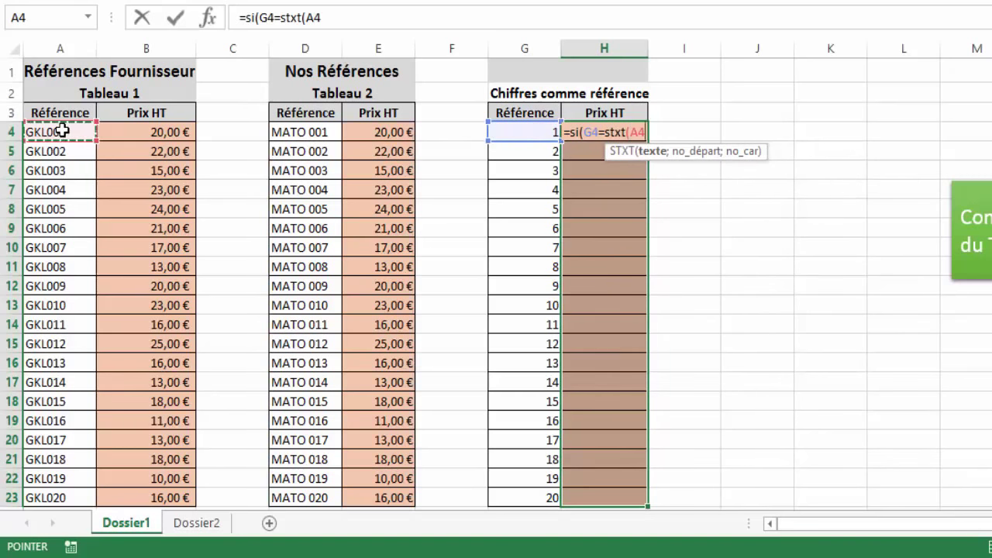
type(";4")
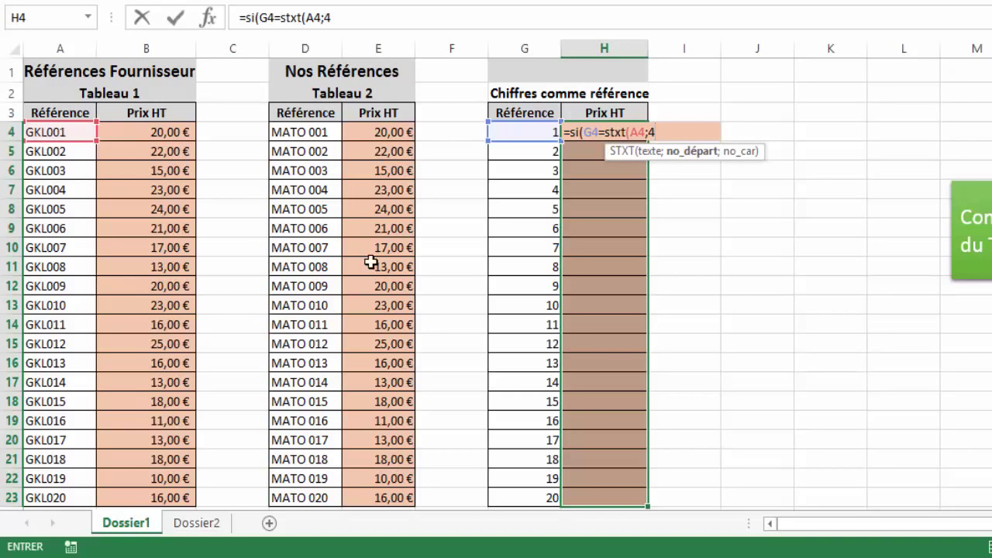
type(";3")
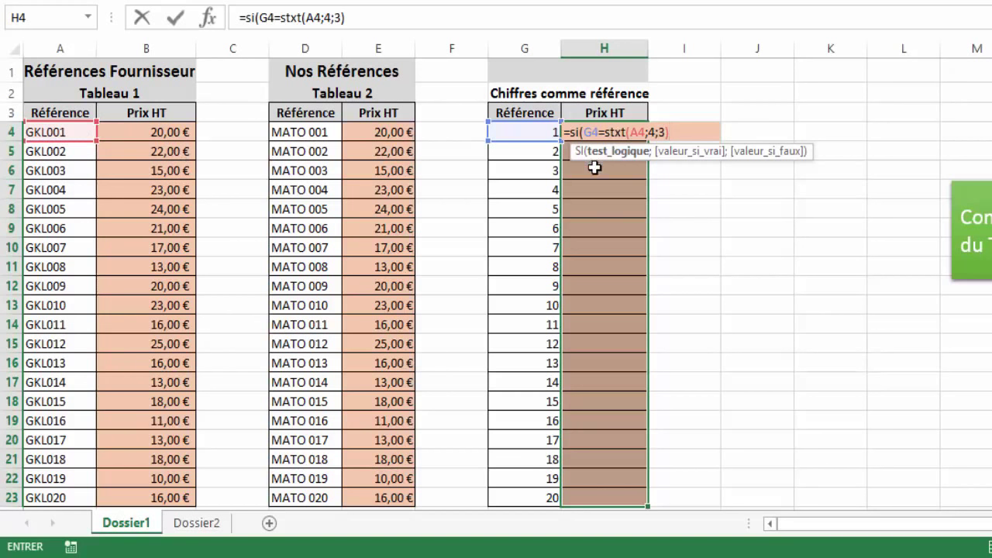
Step: Wrap the STXT in CNUM and add RECHERCHEV as the SI true branch
left_click(605, 132)
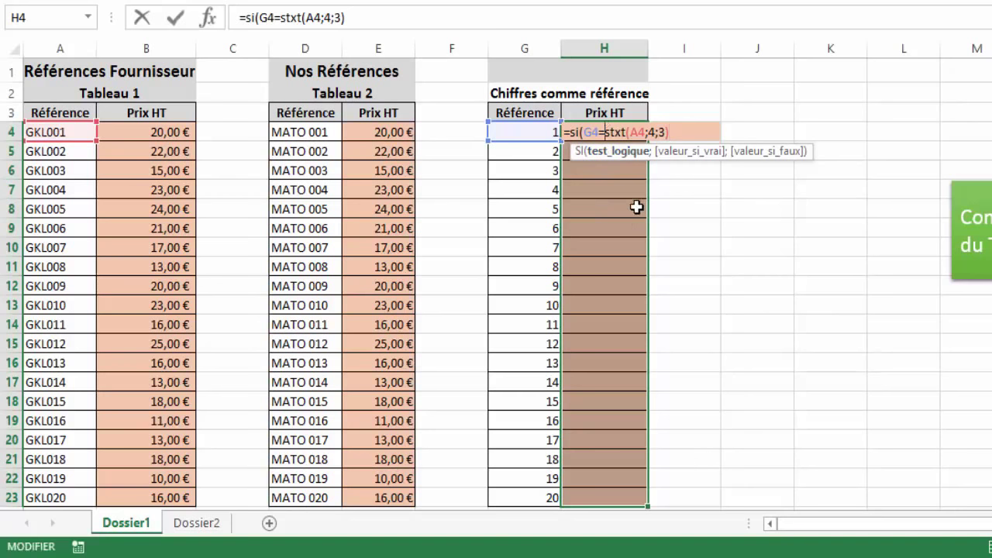
type("c")
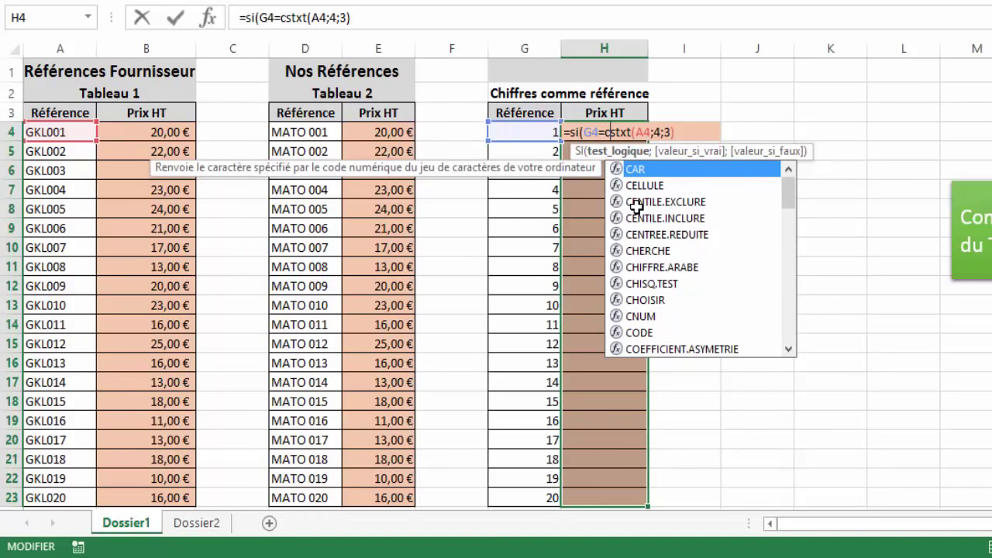
type("num(")
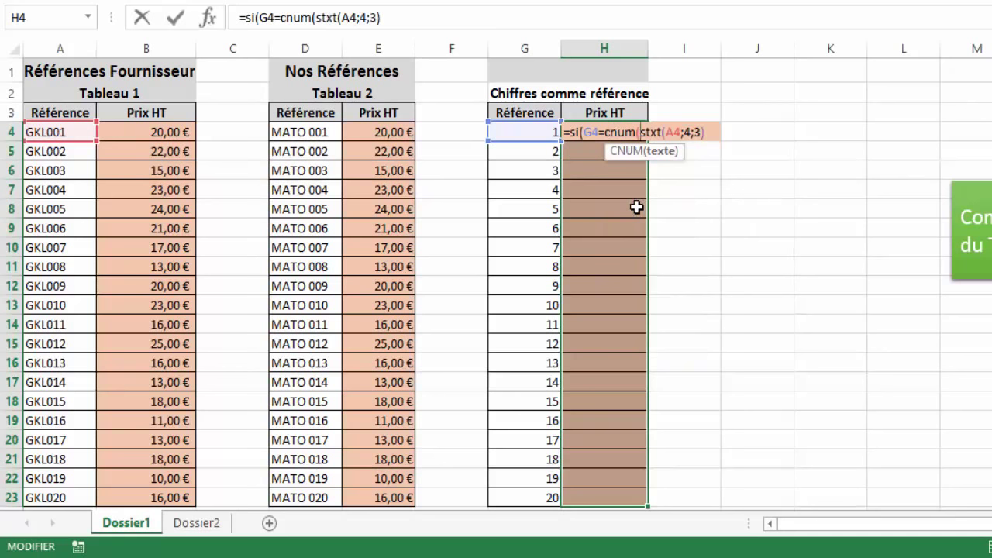
left_click(709, 133)
type(")")
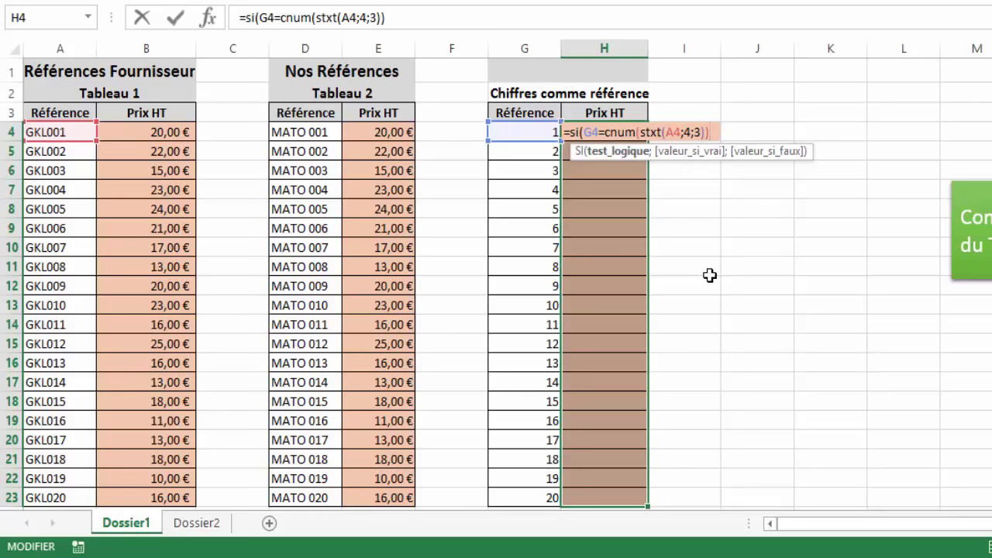
type(";")
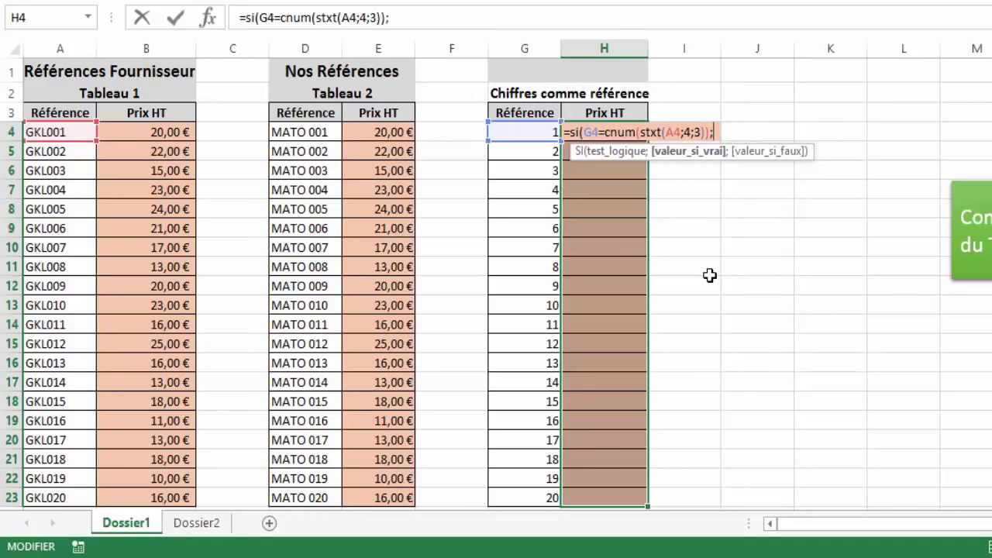
type("recher")
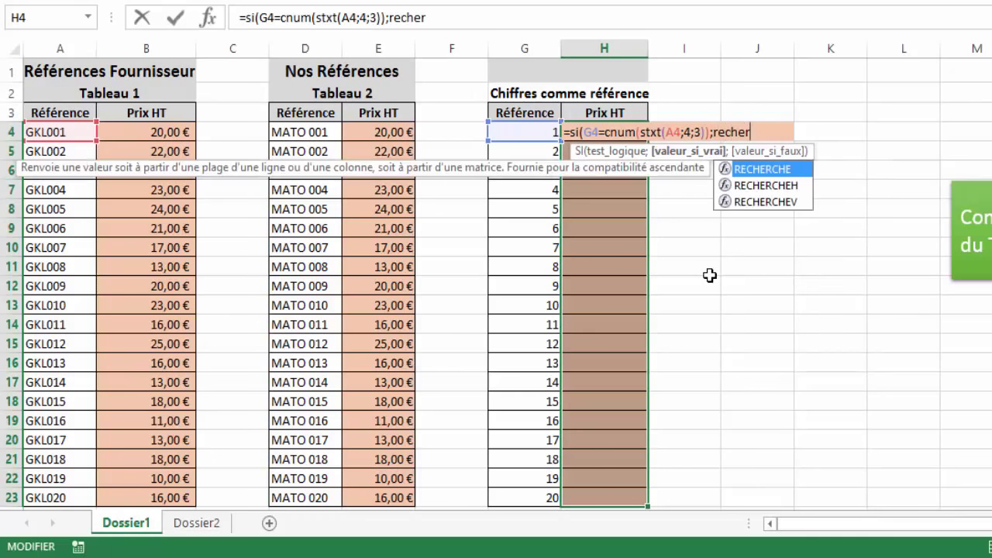
type("chev(")
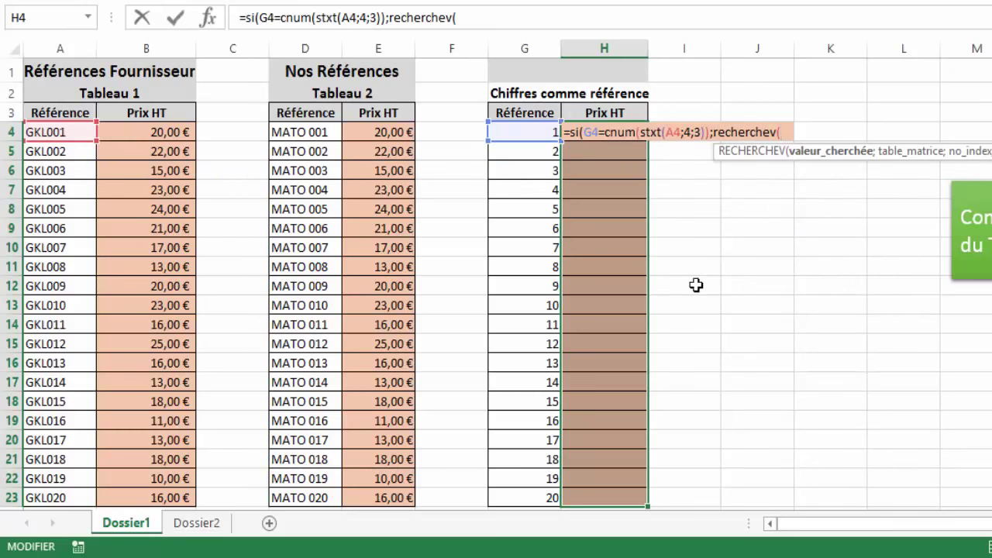
Step: Complete RECHERCHEV(A4;$A$4:$B$23;2;FAUX) with an empty-text fallback and fill H4:H23
left_click(67, 132)
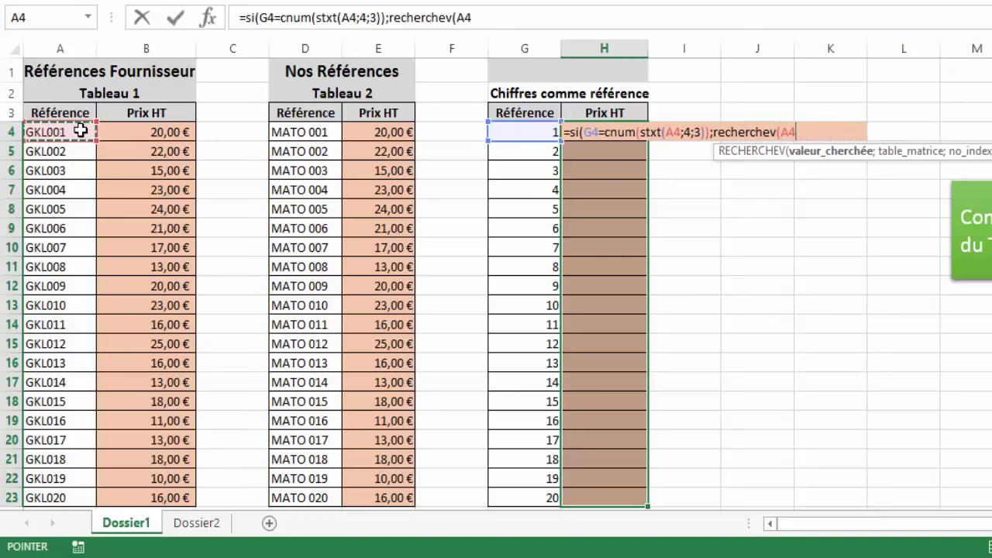
type(";")
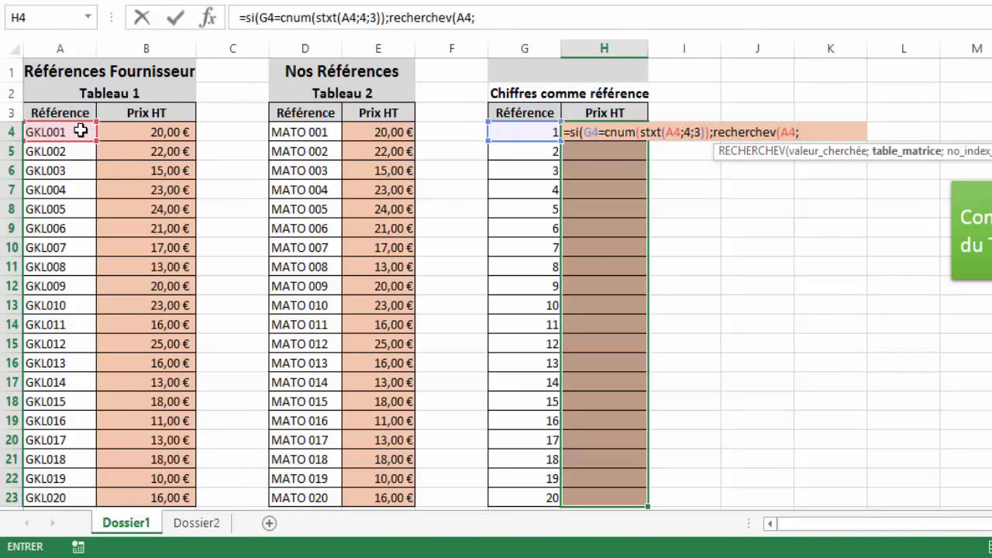
left_click_drag(59, 132, 152, 500)
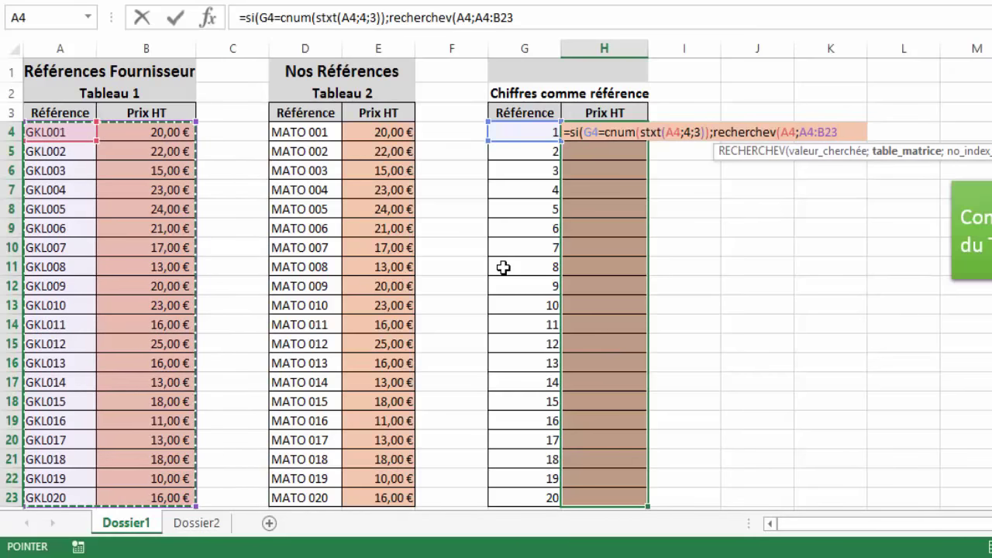
key("F4")
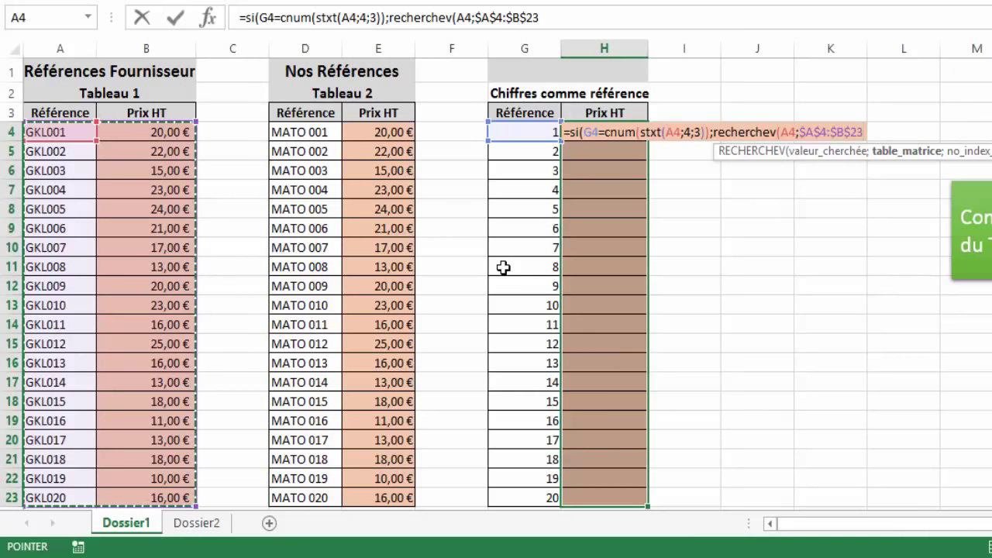
type(";")
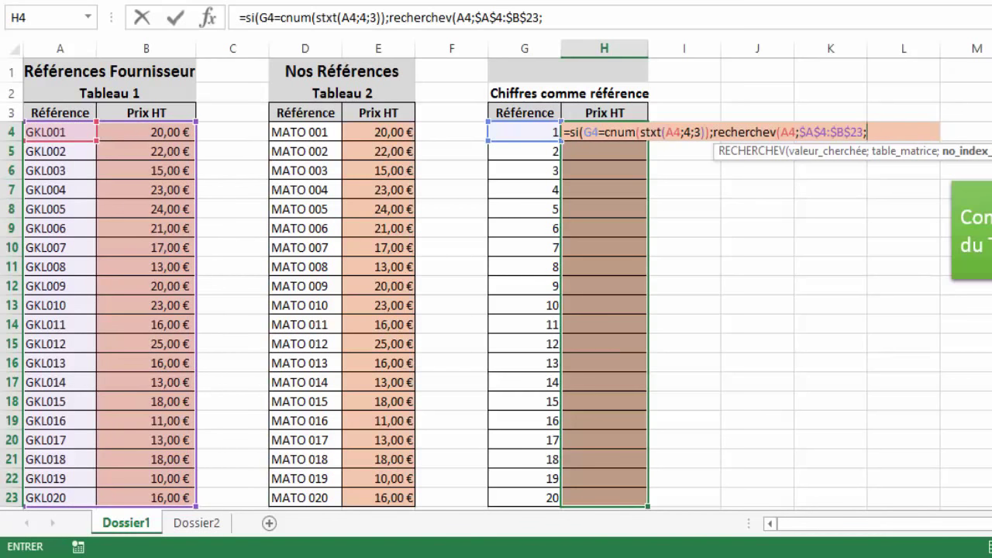
type("2")
type(";")
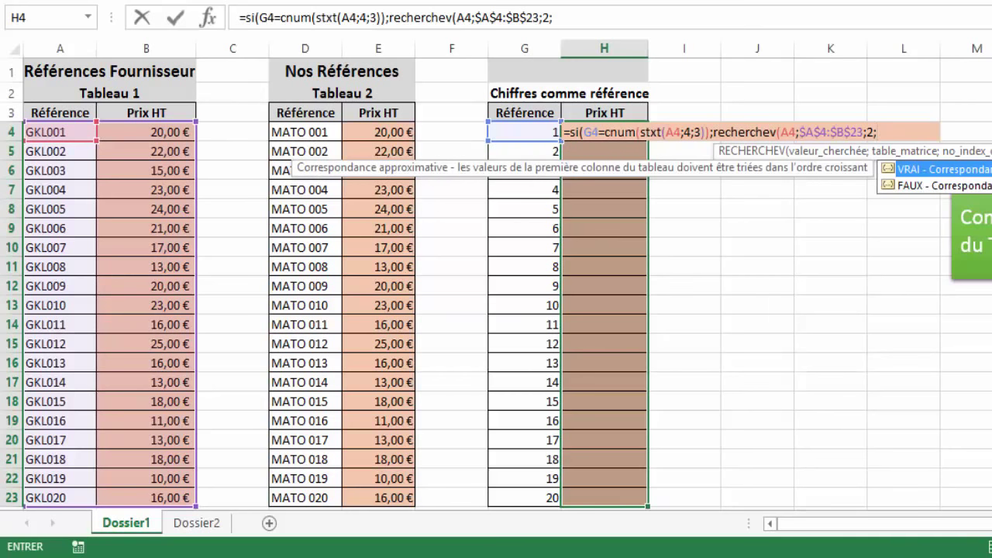
type("faux)")
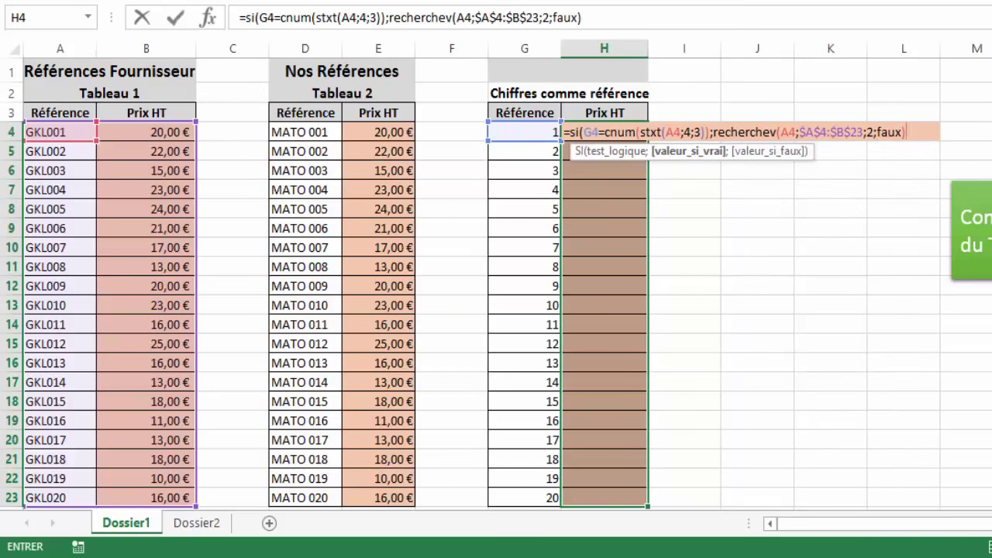
type(";")
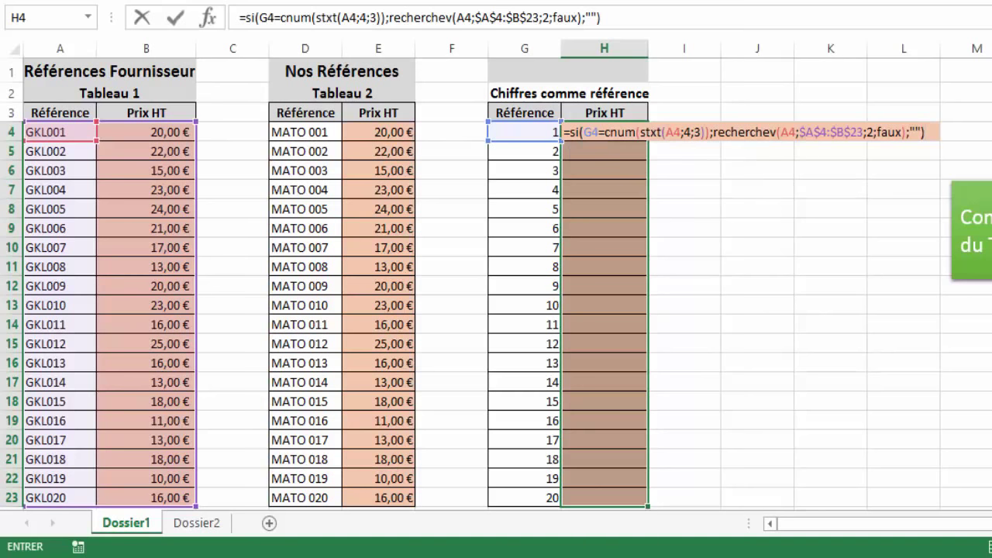
key("ctrl+Return")
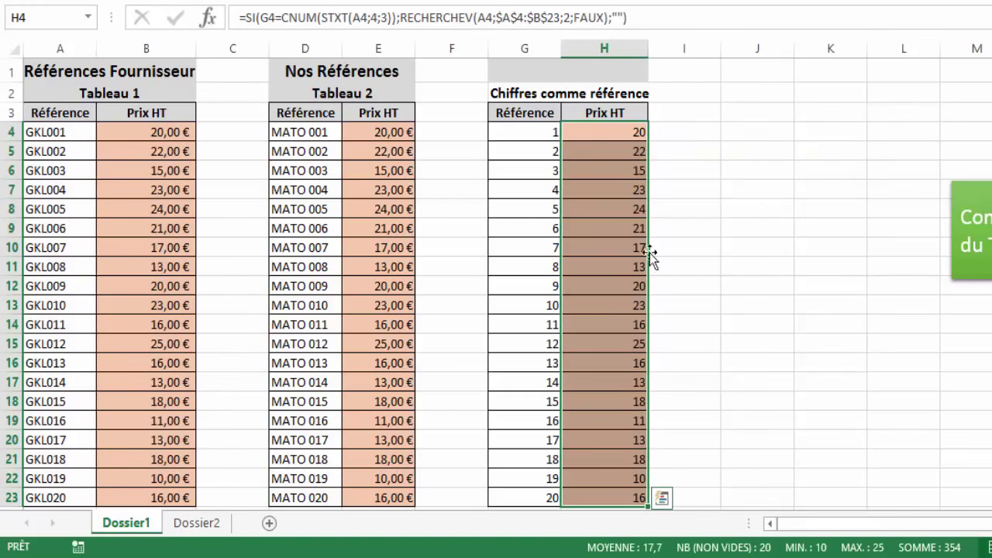
left_click(618, 224)
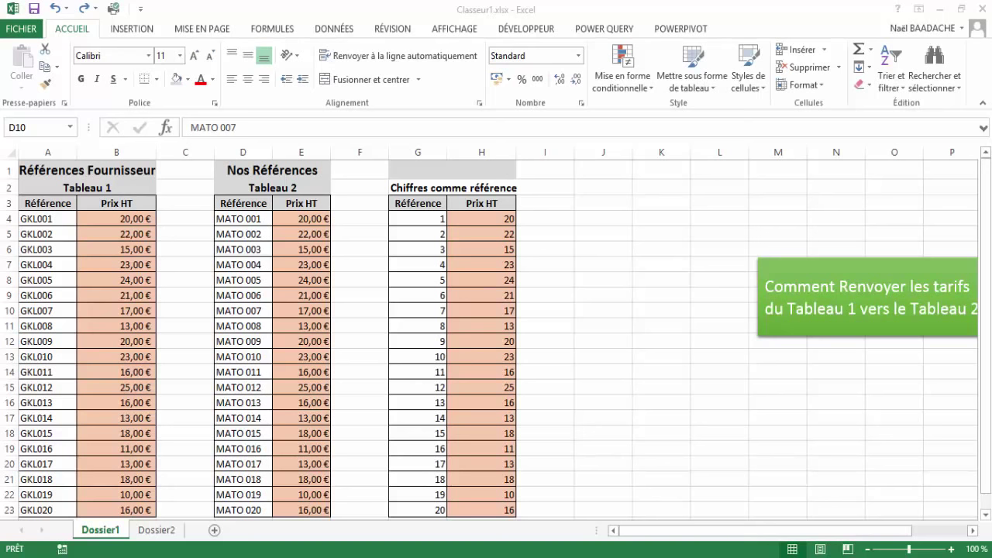
left_click(109, 234)
left_click_drag(116, 218, 112, 381)
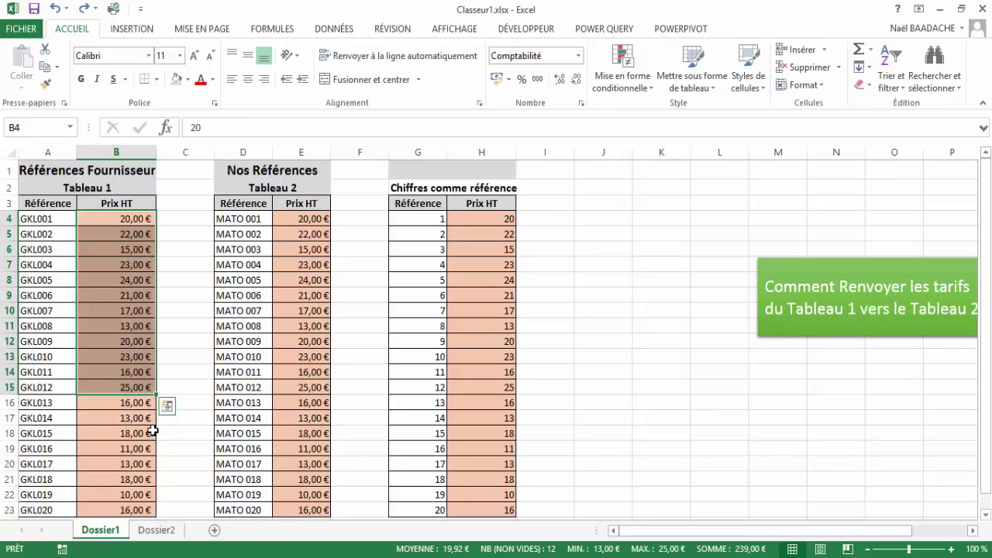
Step: Insert a blank column before column A, shifting Tableau 1 to columns B–C
left_click(123, 310)
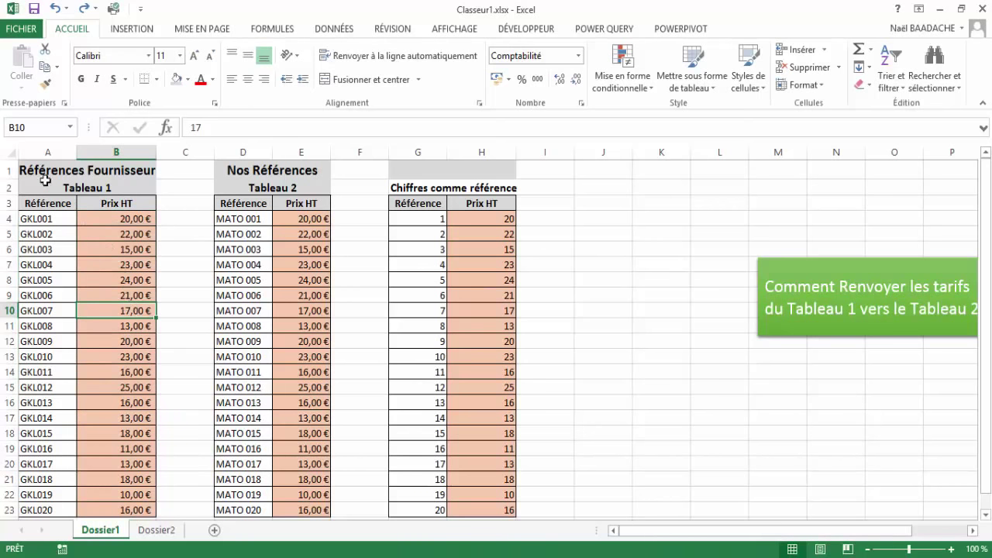
left_click_drag(105, 203, 110, 290)
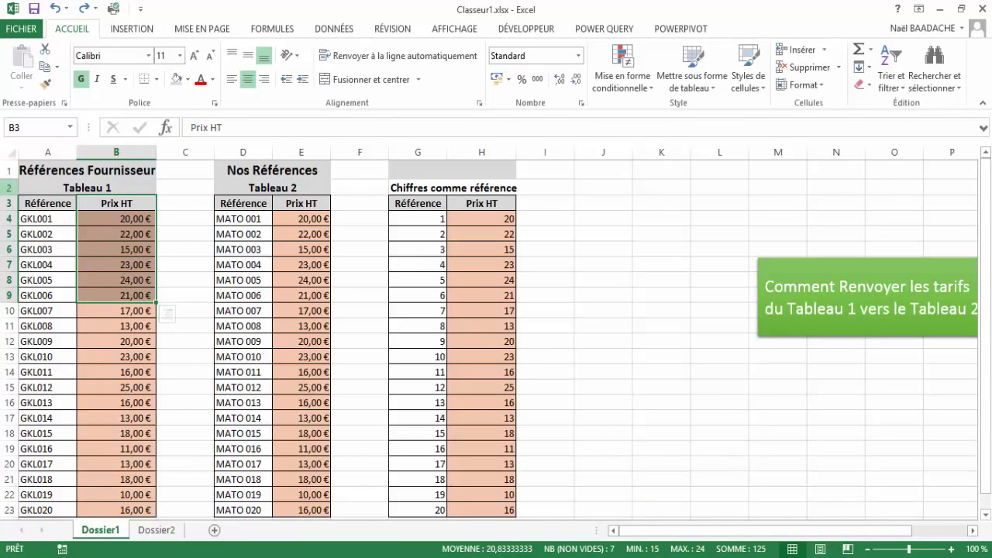
left_click(45, 152)
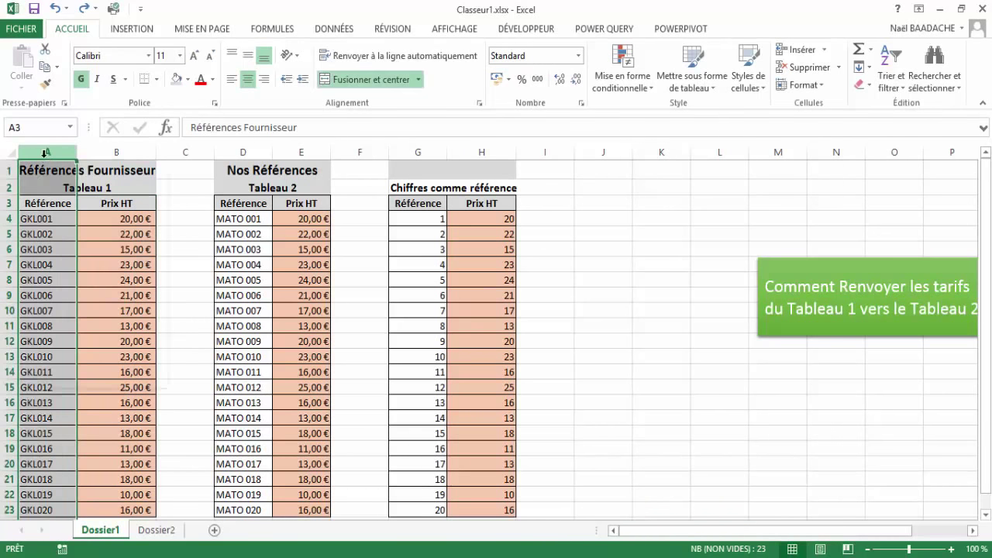
right_click(44, 152)
left_click(80, 265)
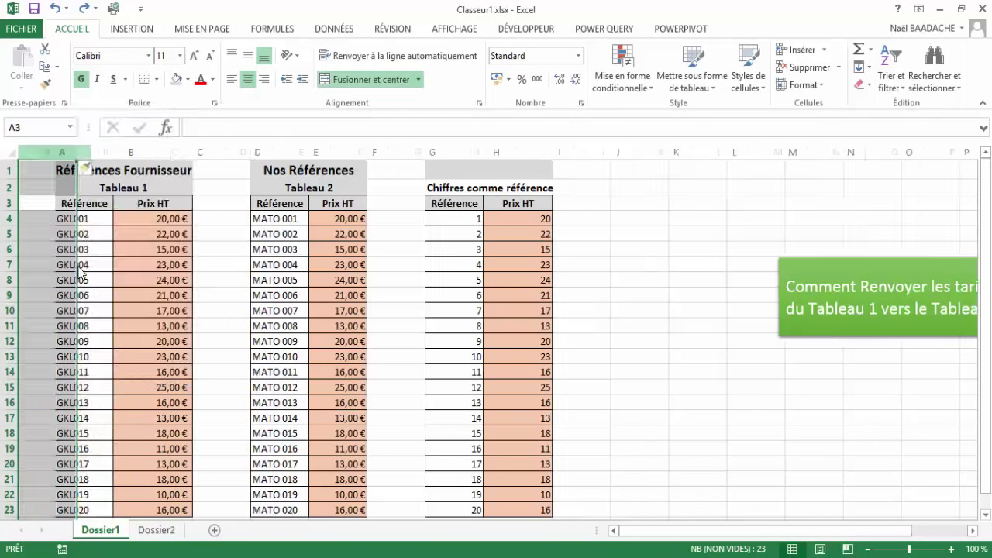
Step: Copy Tableau 1's Prix HT column C3:C23
left_click(48, 218)
left_click(181, 204)
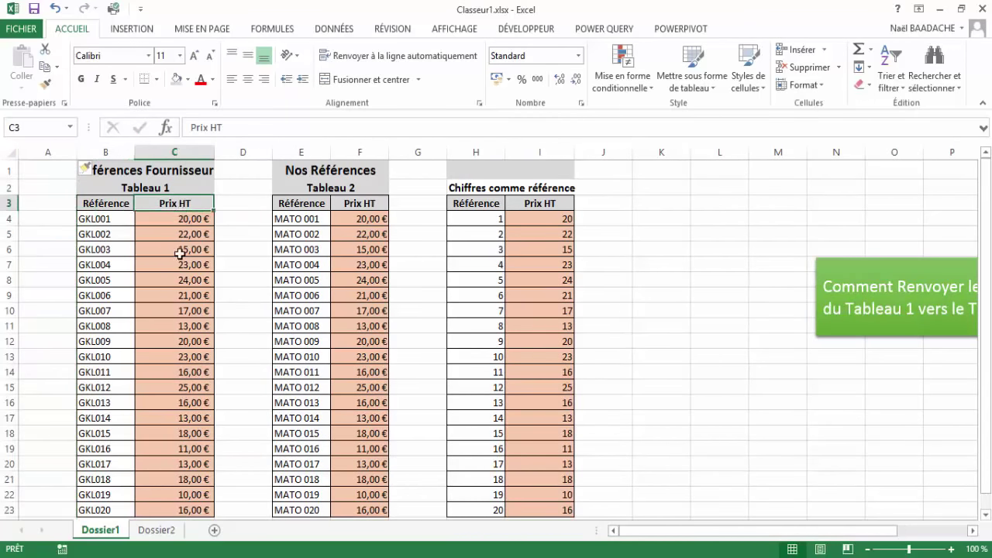
left_click_drag(179, 254, 177, 509)
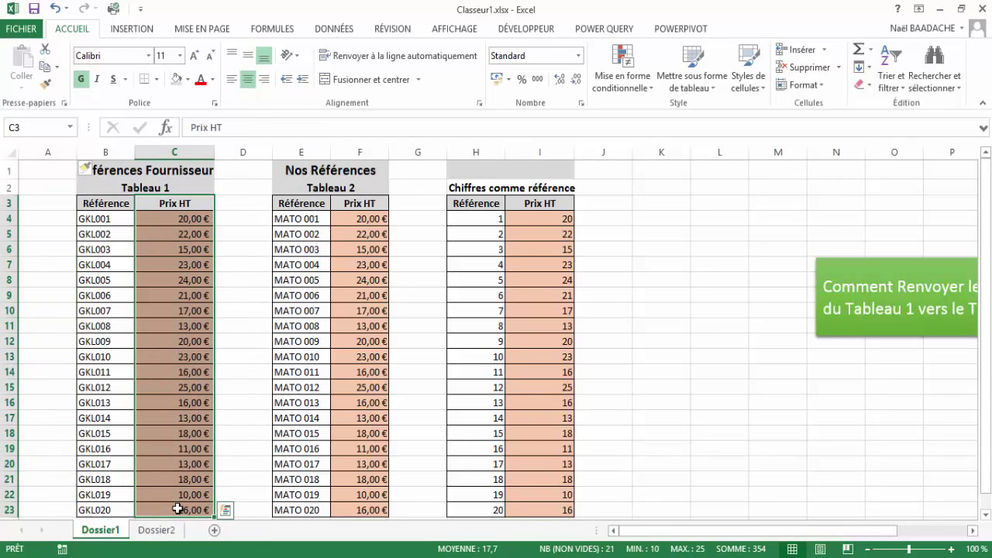
key("ctrl+c")
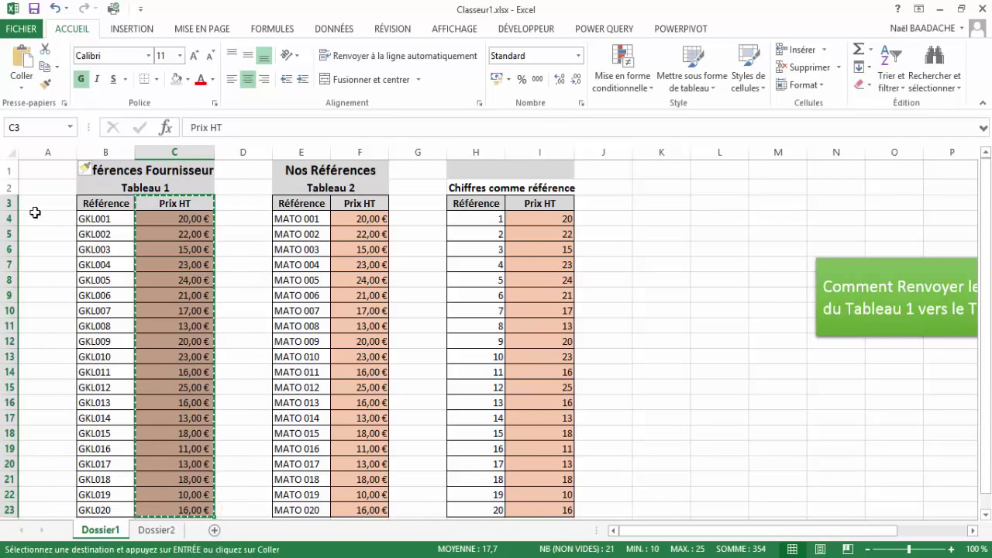
Step: Paste Tableau 1's Prix HT prices into column A from A3, ahead of the Référence codes
left_click(38, 205)
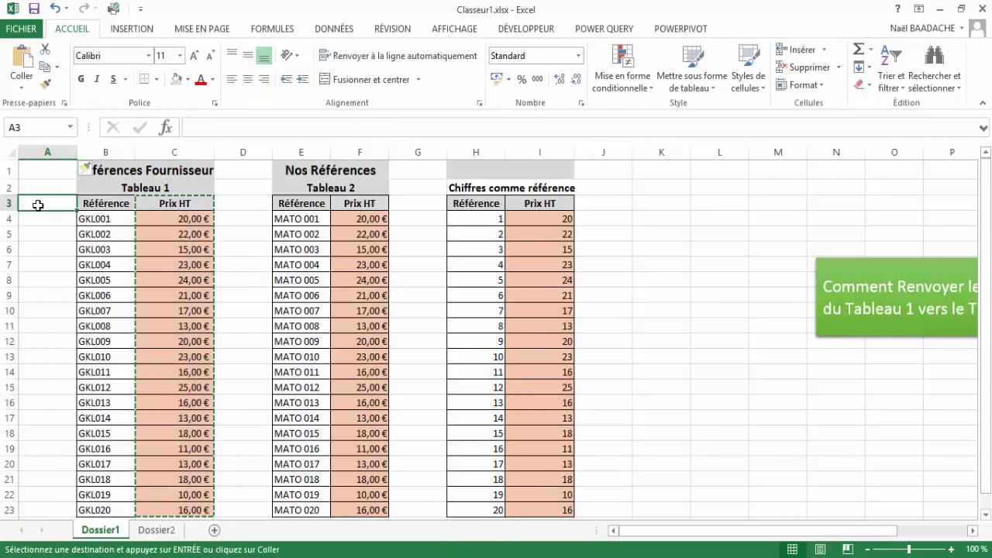
key("ctrl+v")
left_click(539, 218)
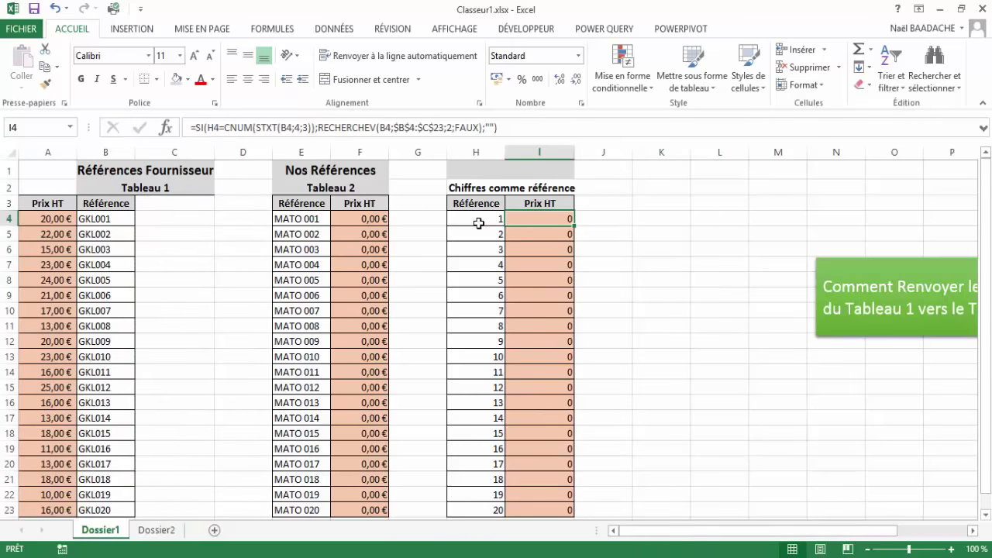
left_click_drag(293, 154, 394, 156)
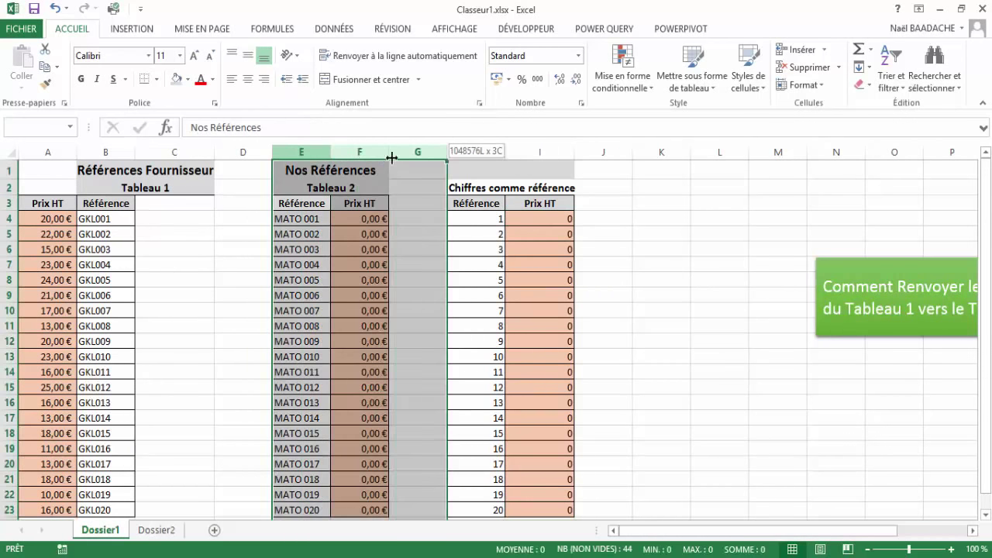
Step: Delete columns E to G to remove the Nos Références table
right_click(334, 171)
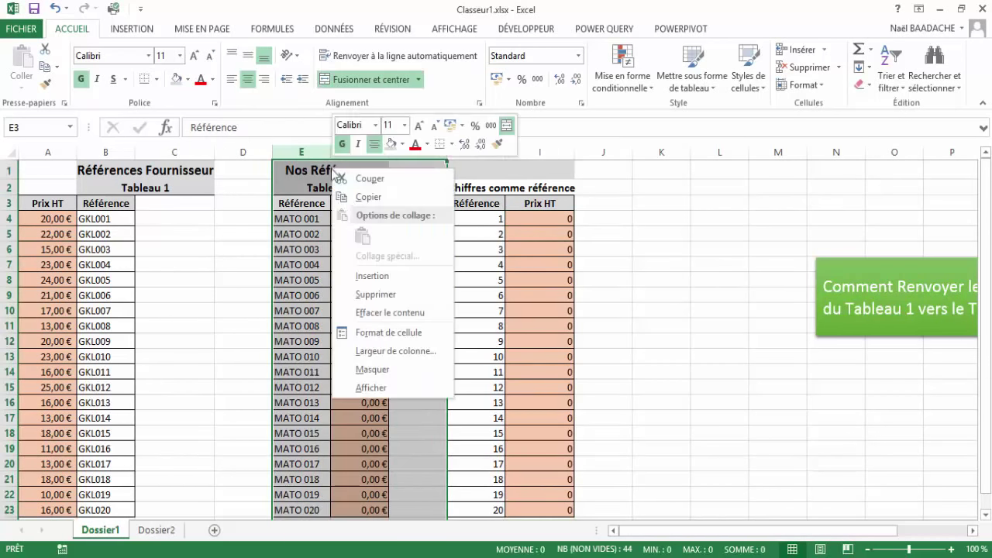
left_click(364, 294)
left_click(210, 297)
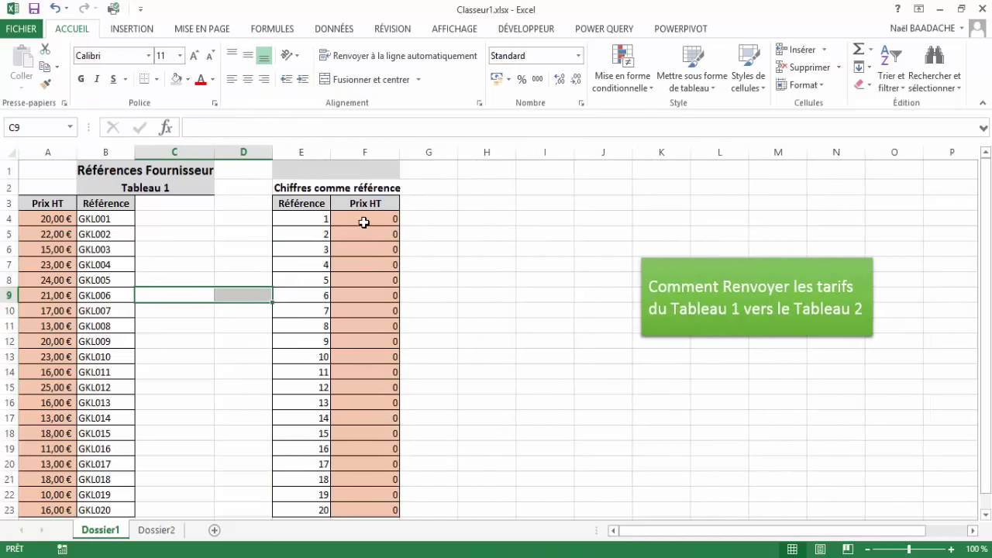
Step: Clear the old Prix HT formulas from F4:F23, leaving the range selected
left_click_drag(360, 222, 378, 508)
left_click(305, 217)
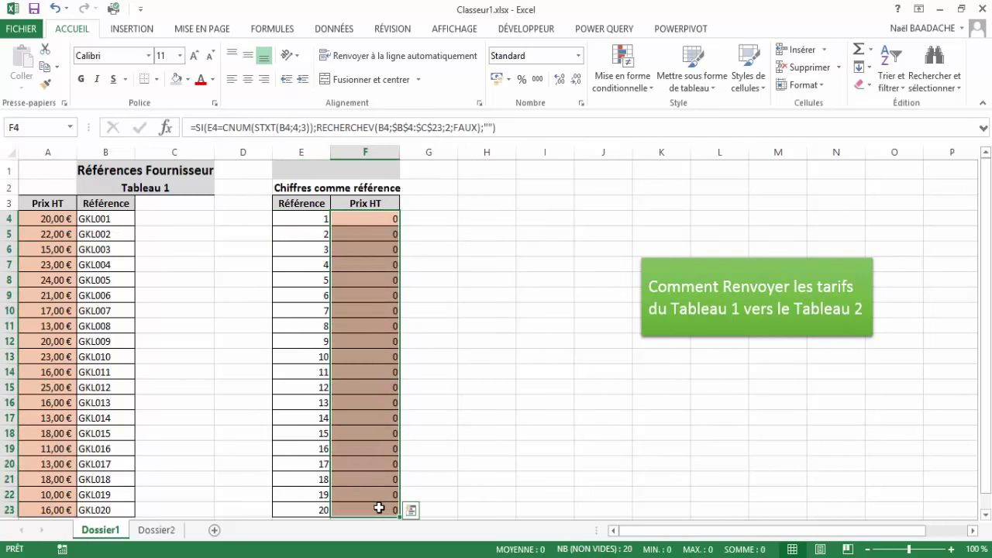
key("Delete")
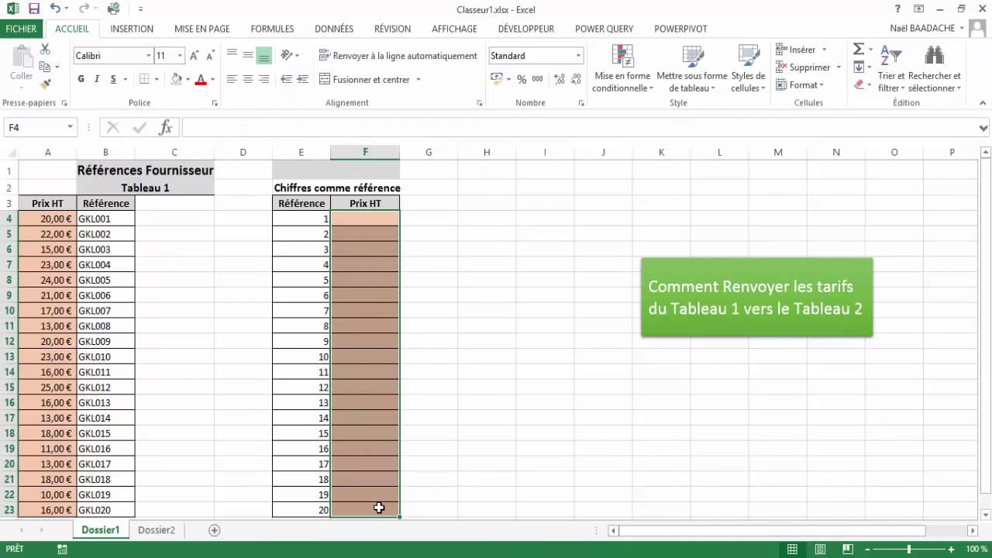
left_click(487, 295)
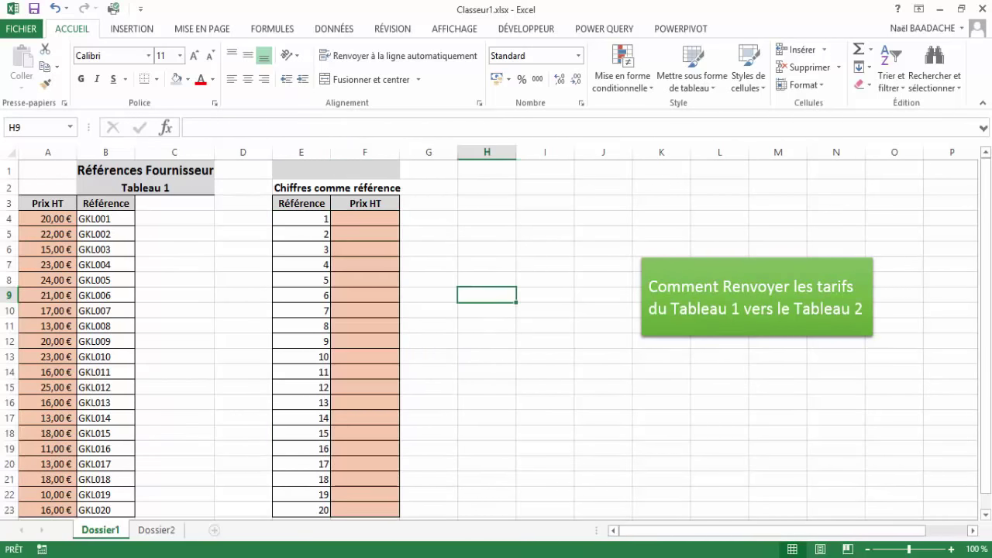
left_click(349, 220)
left_click_drag(349, 219, 357, 505)
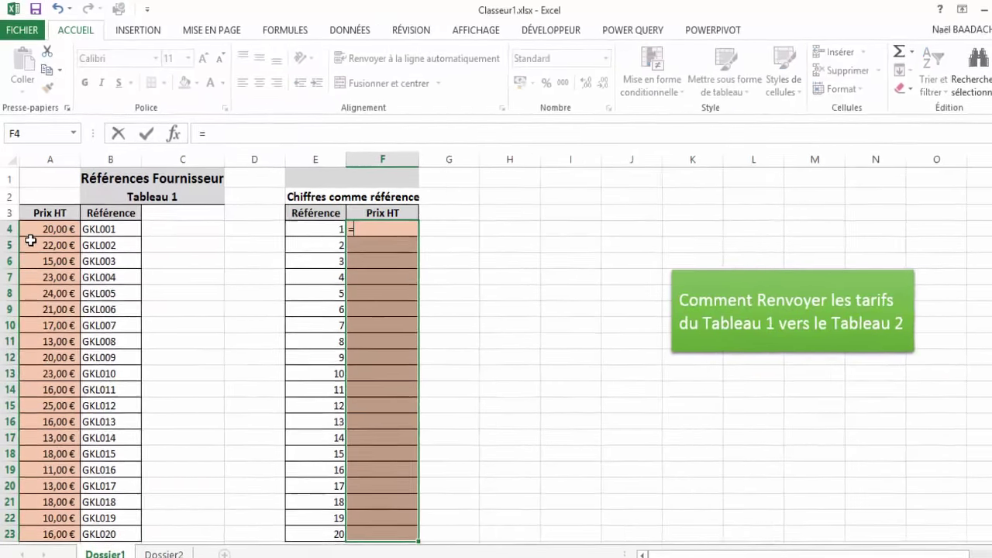
Step: Start F4's formula as =si(E4=stxt(B4;4;3 to test E4 against B4's digits
type("=si")
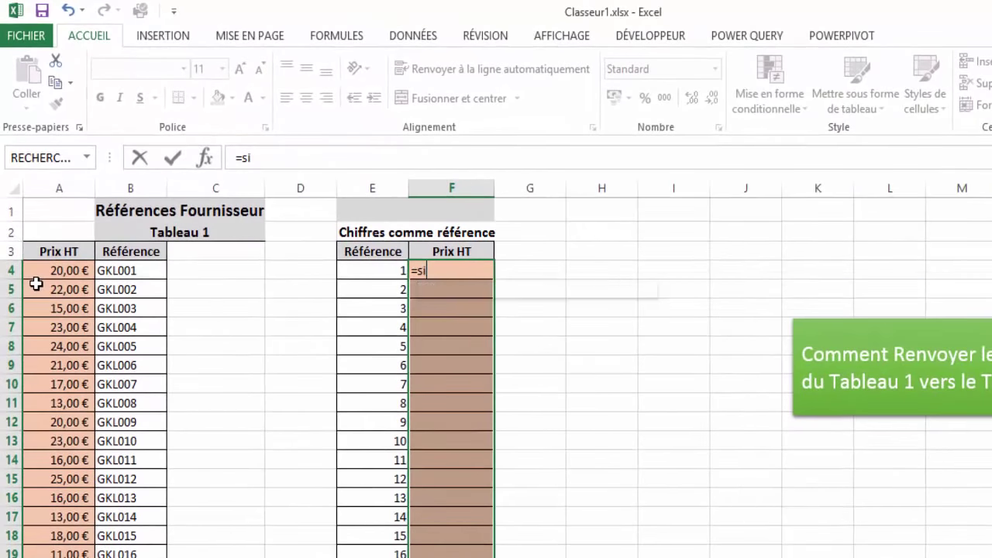
type("(")
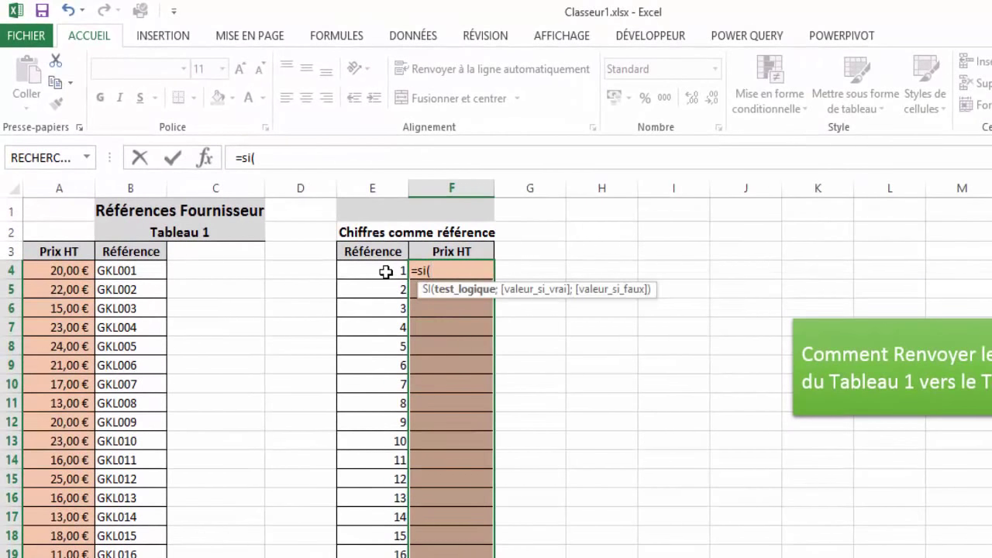
left_click(385, 272)
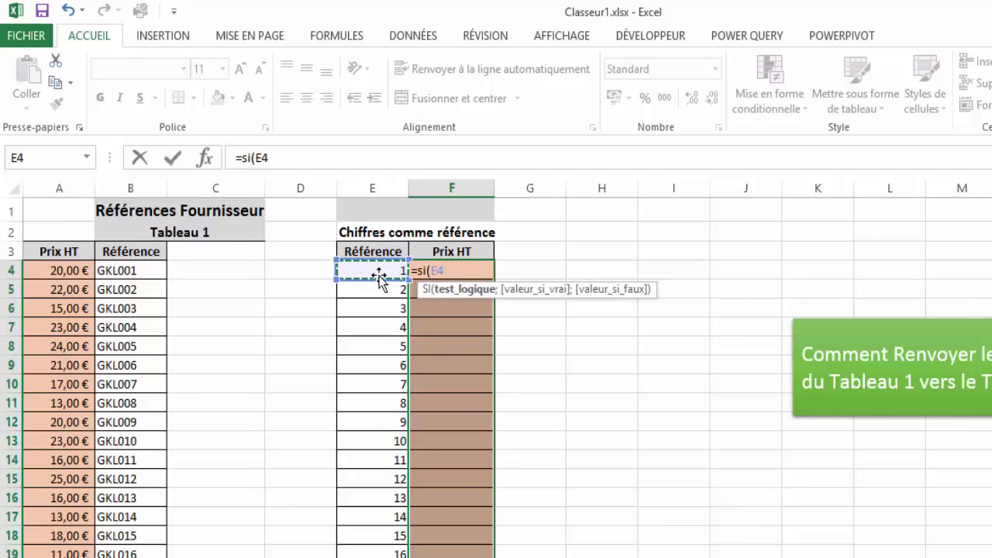
type("=")
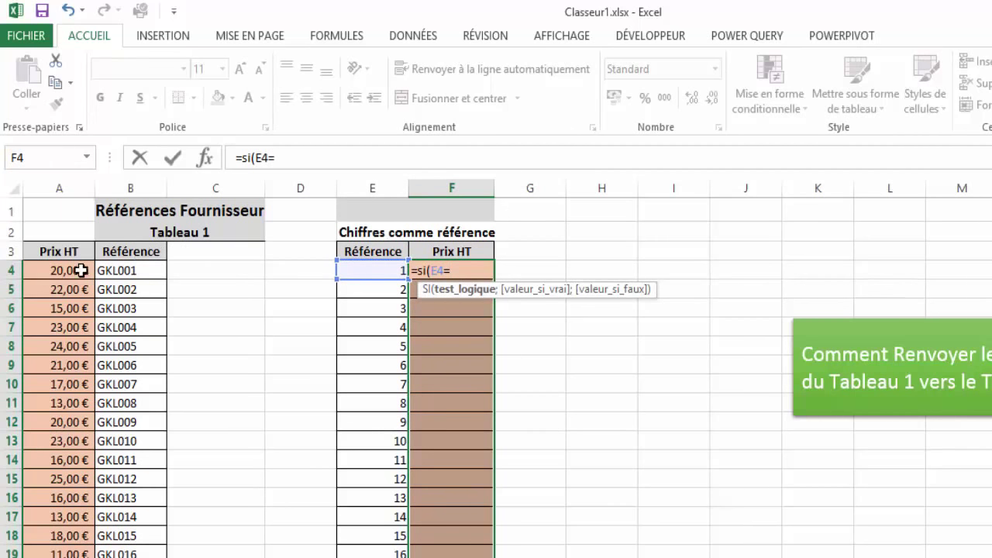
type("st")
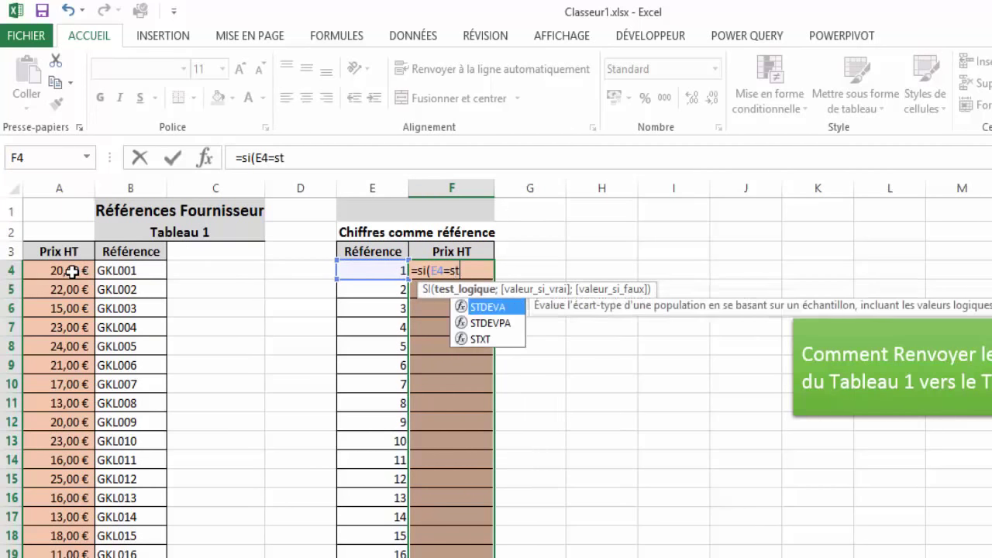
type("xt(")
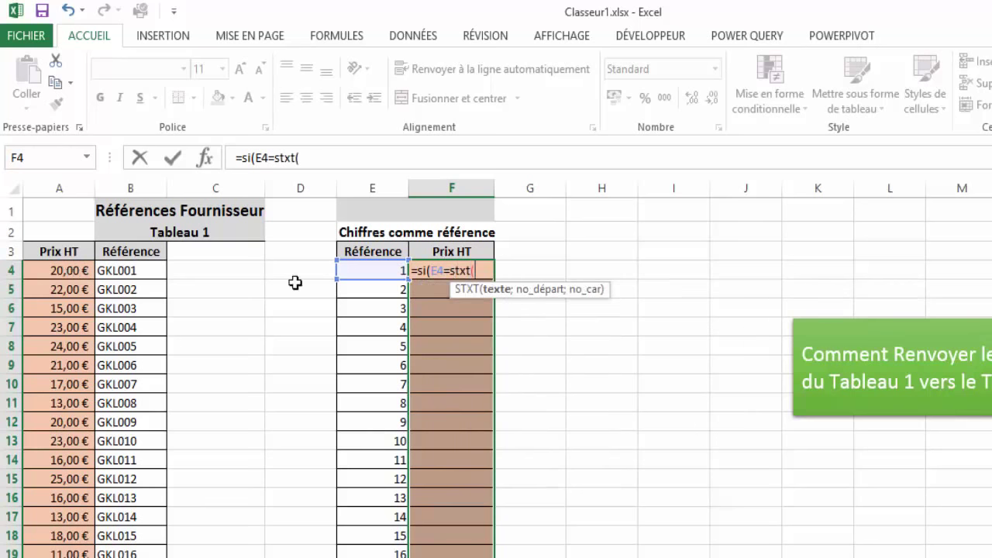
left_click(125, 271)
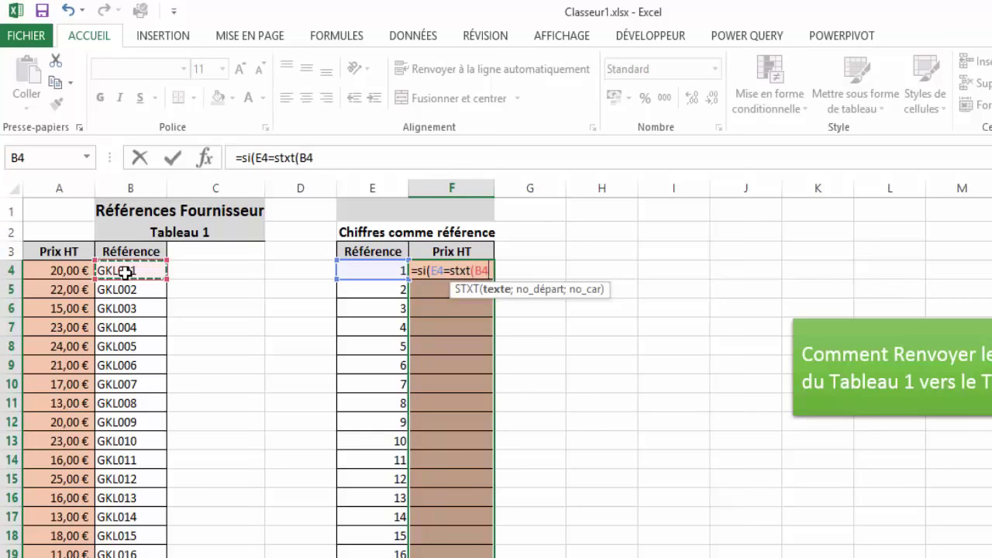
type(";")
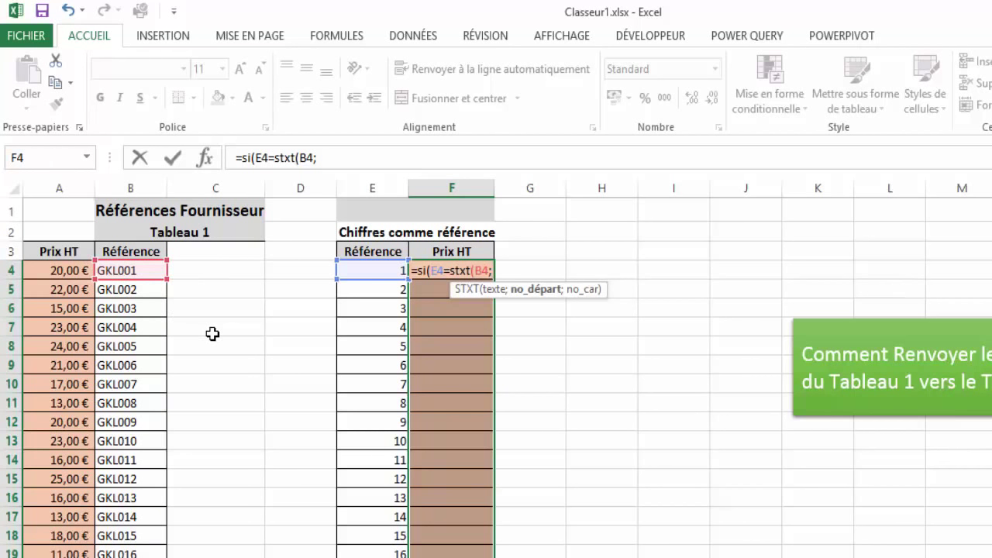
type("4;")
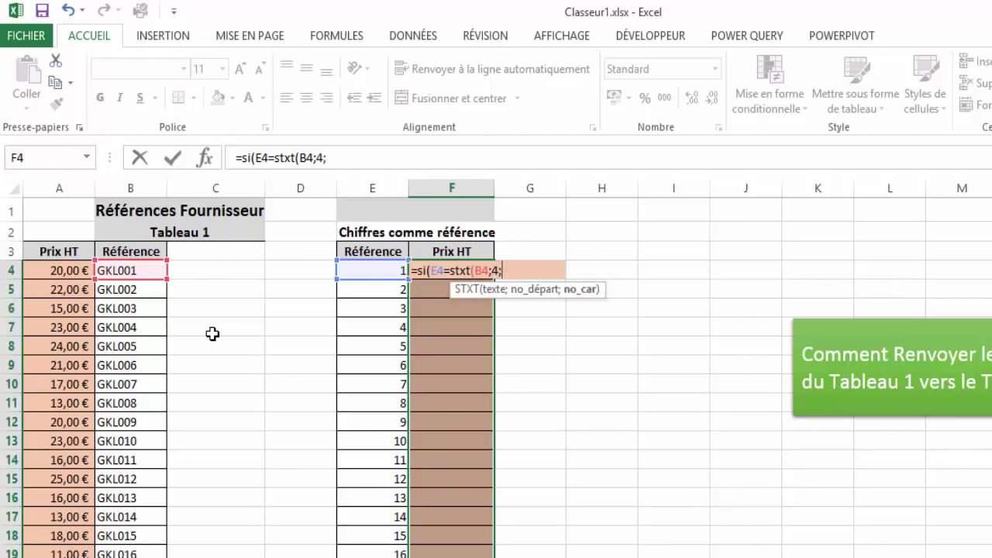
type("3")
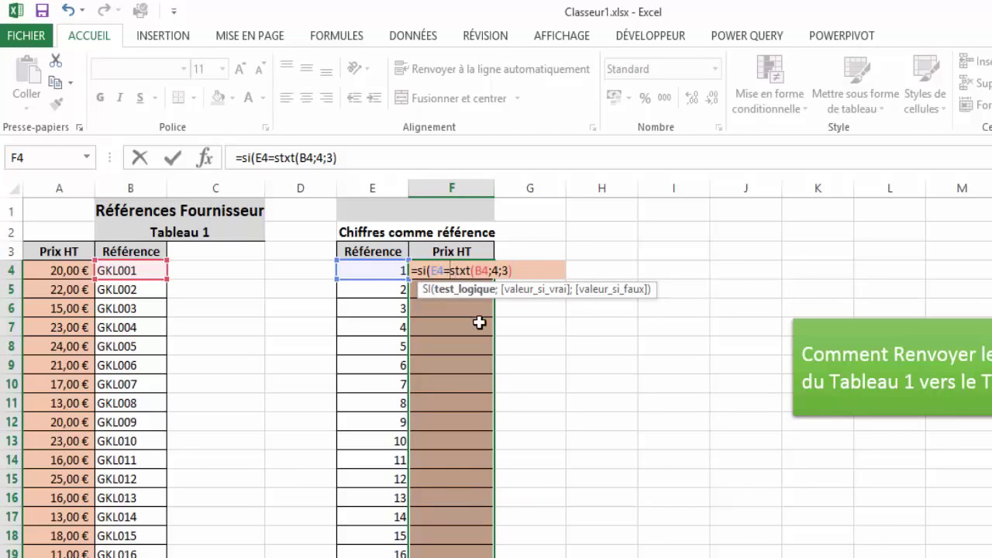
Step: Wrap the STXT extraction in CNUM and add ;index to F4's formula
type("cnum")
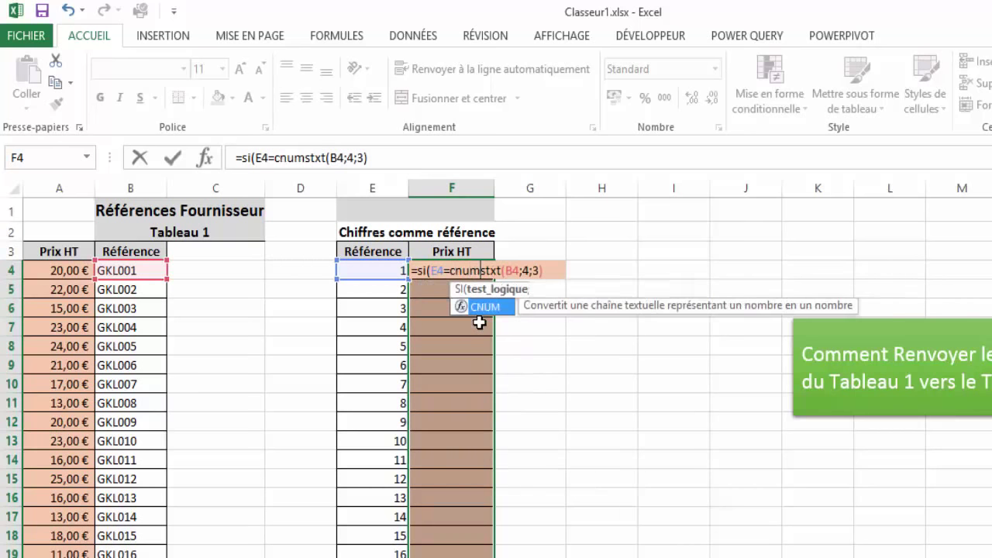
type("(")
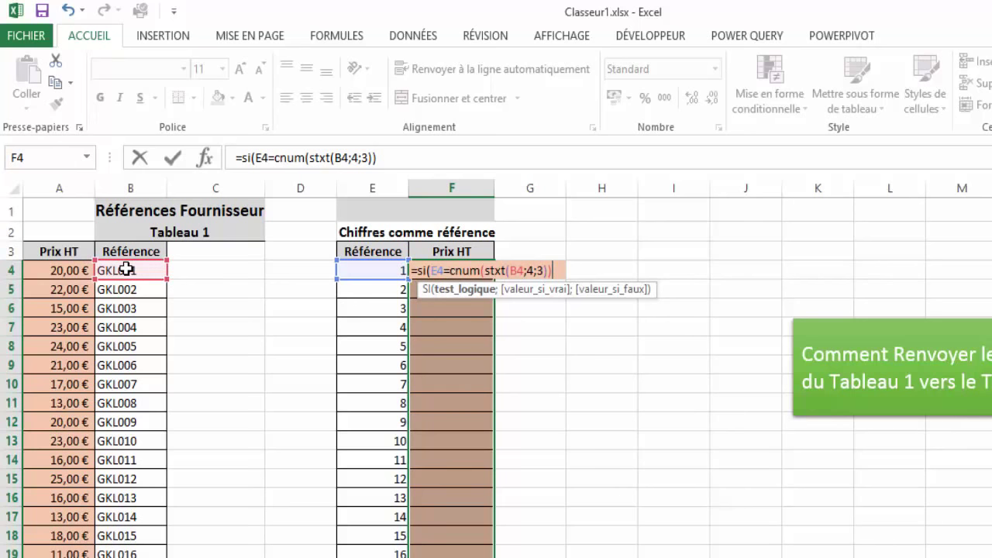
type(";")
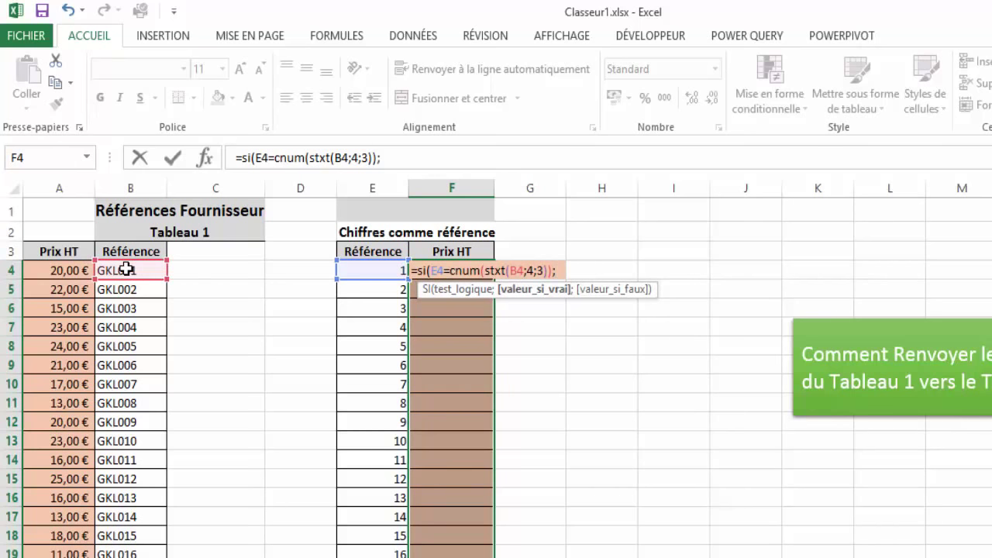
type("index")
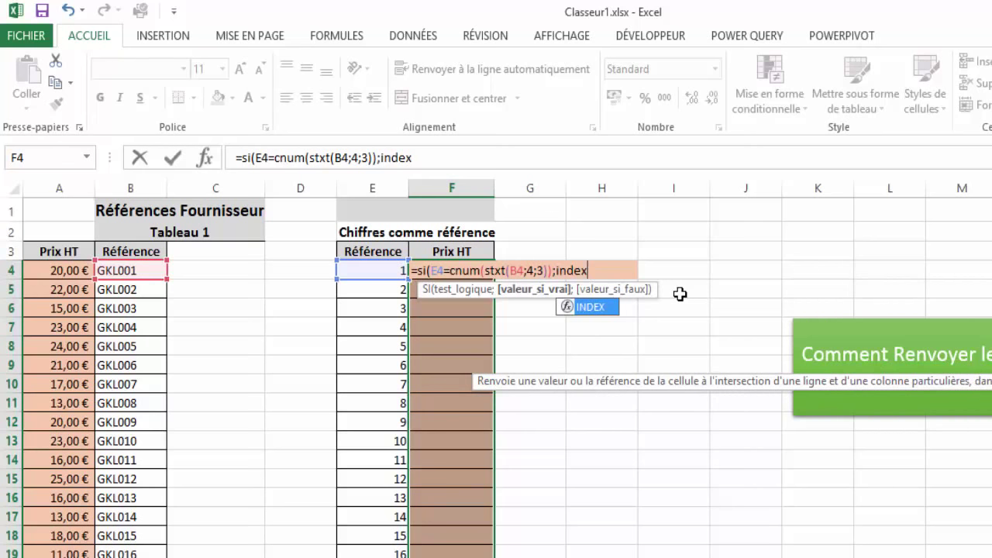
Step: Give INDEX the absolute range $A$4:$B$23 and begin an EQUIV for its row
type("(")
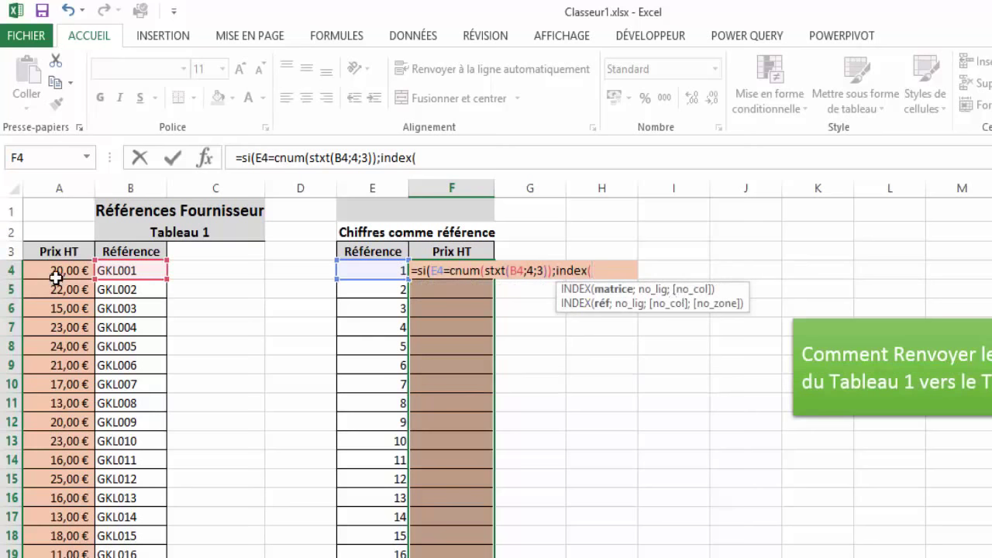
left_click(41, 270)
mouse_move(40, 269)
left_mouse_down()
mouse_move(135, 524)
mouse_move(135, 557)
left_mouse_up()
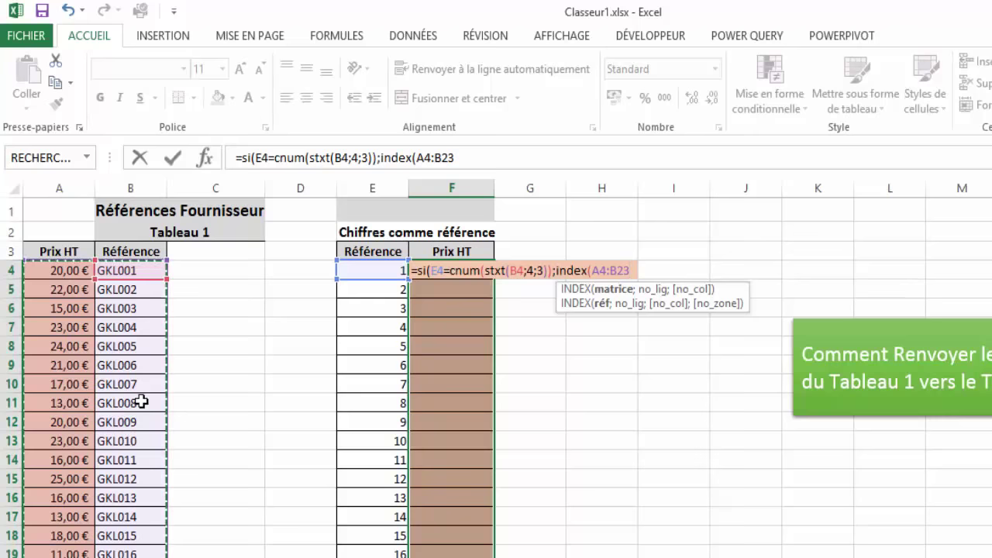
key("F4")
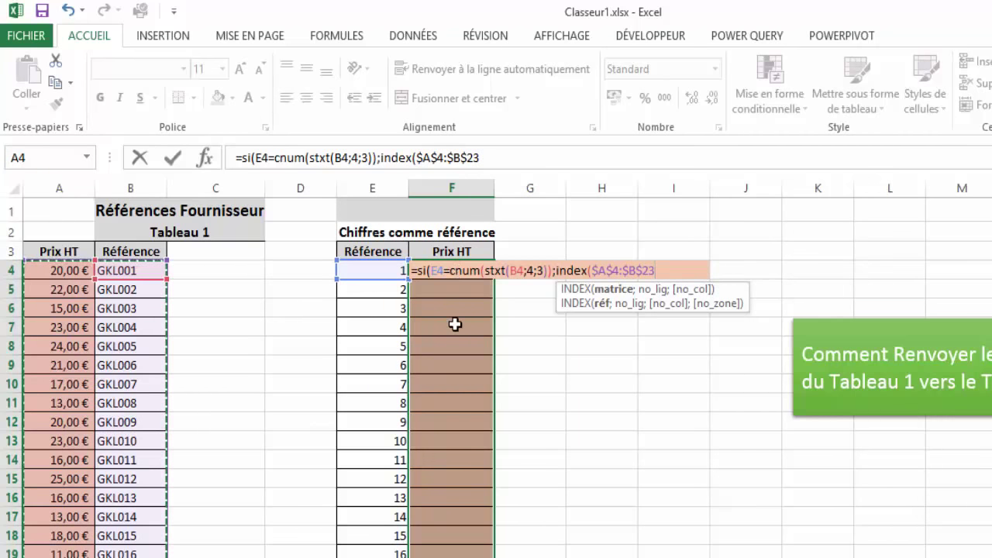
type(";e")
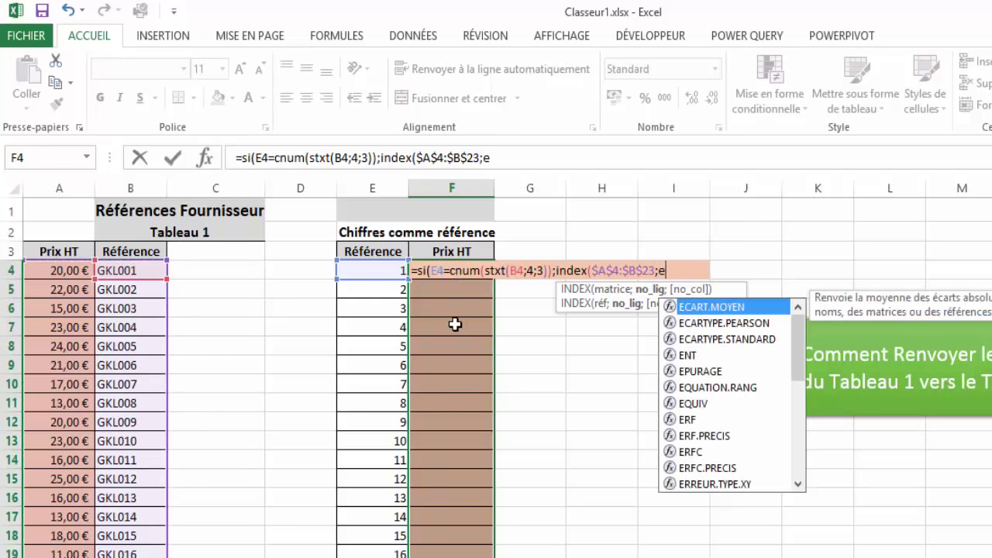
type("quiv")
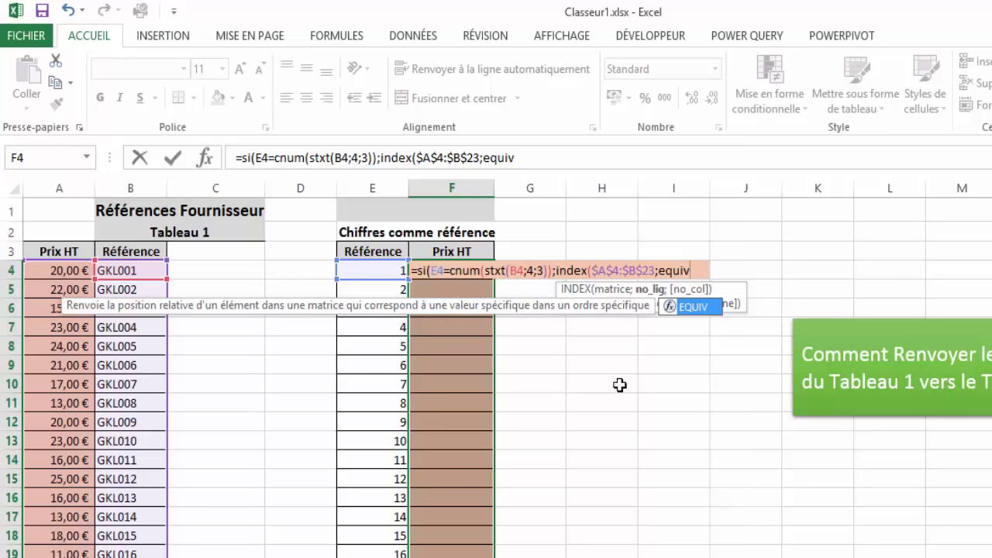
Step: Add equiv(B4;$B$4:$B$22;0) as INDEX's exact-match row argument
type("(")
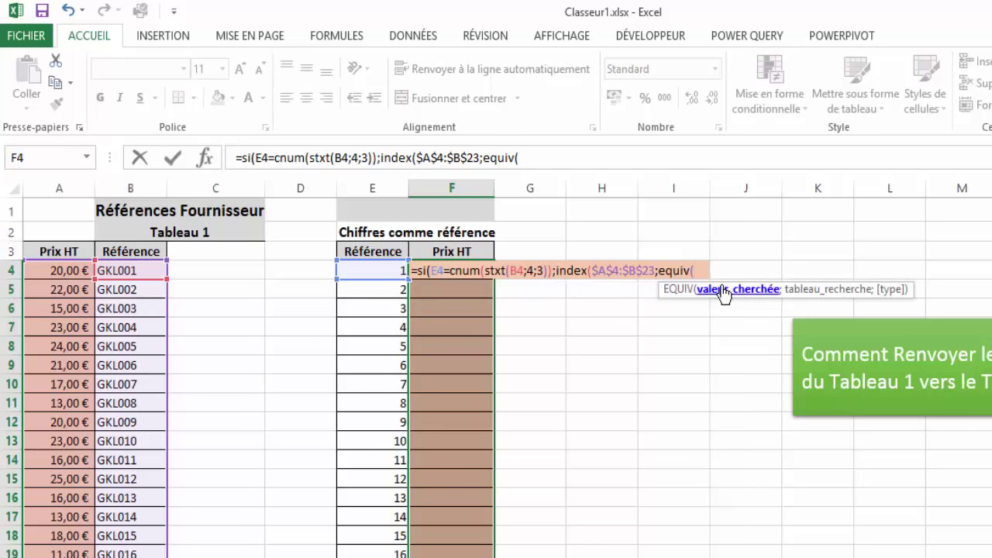
left_click(115, 270)
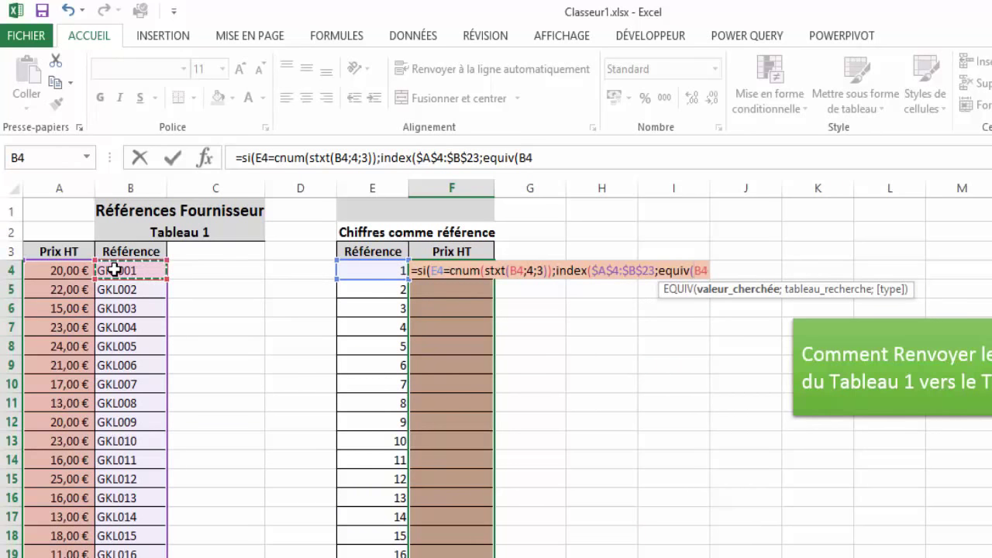
type(";")
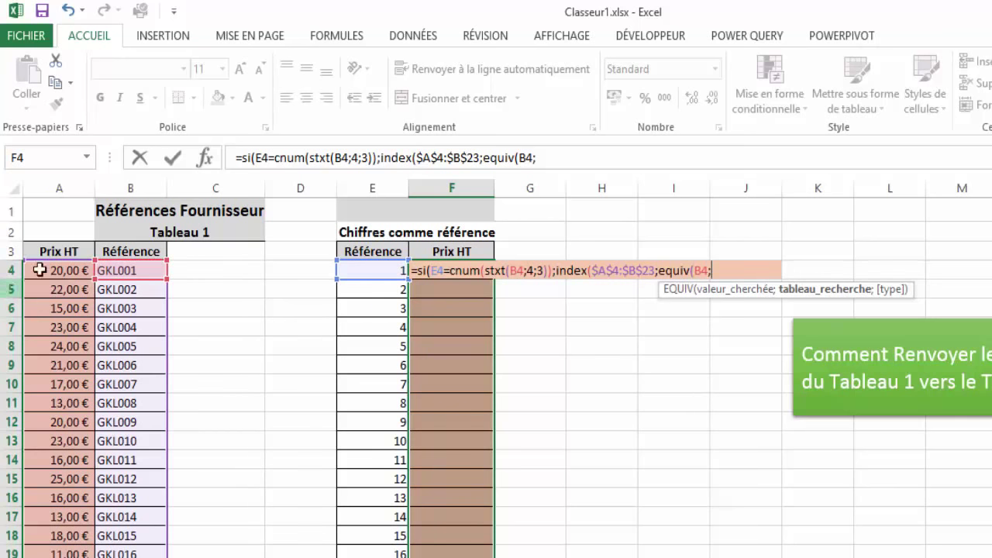
mouse_move(136, 273)
left_mouse_down()
mouse_move(159, 443)
mouse_move(131, 551)
left_mouse_up()
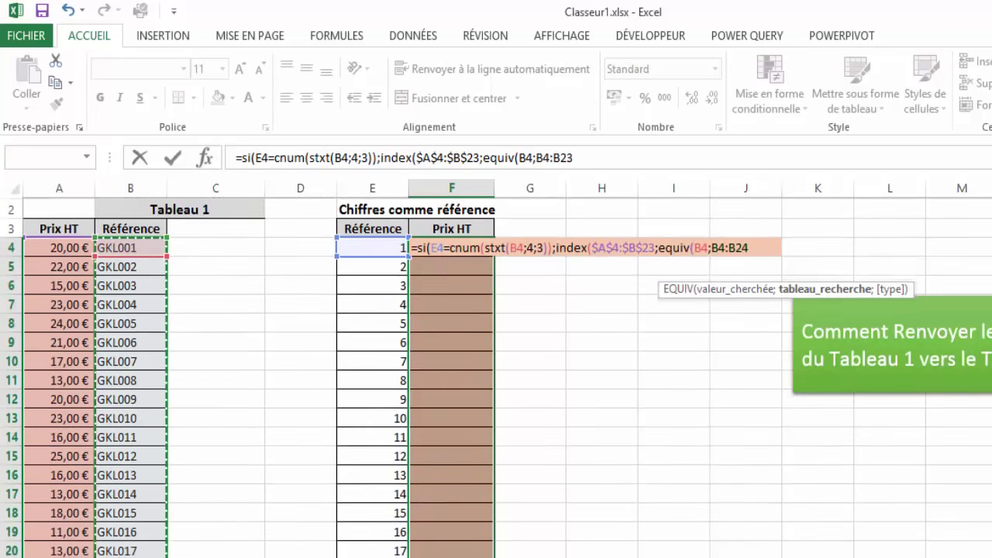
scroll(811, 486, "up", 1)
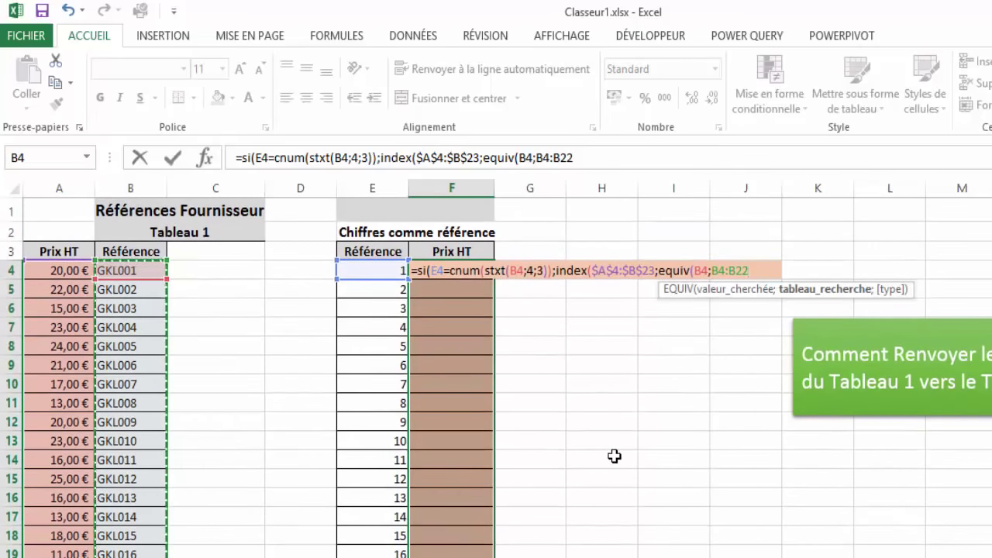
key("F4")
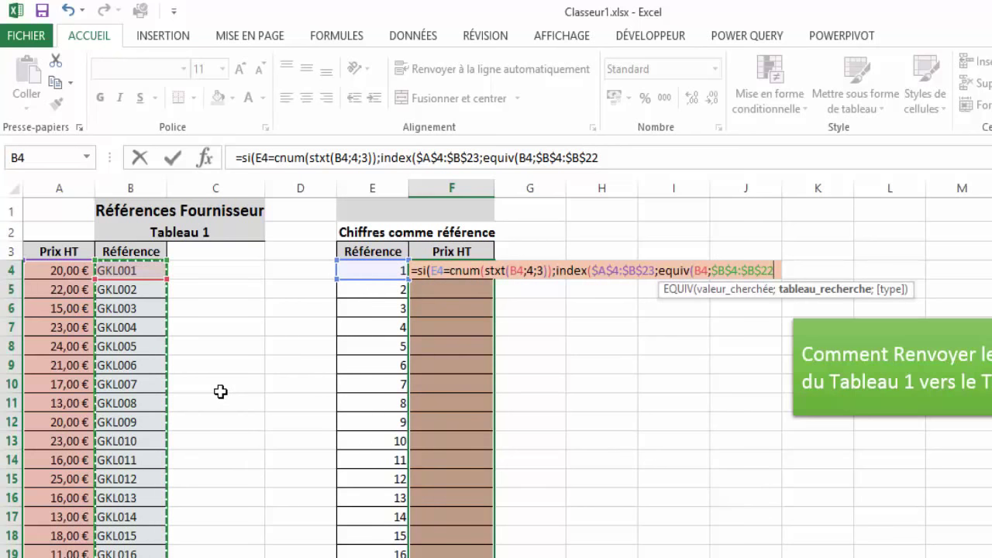
type(";")
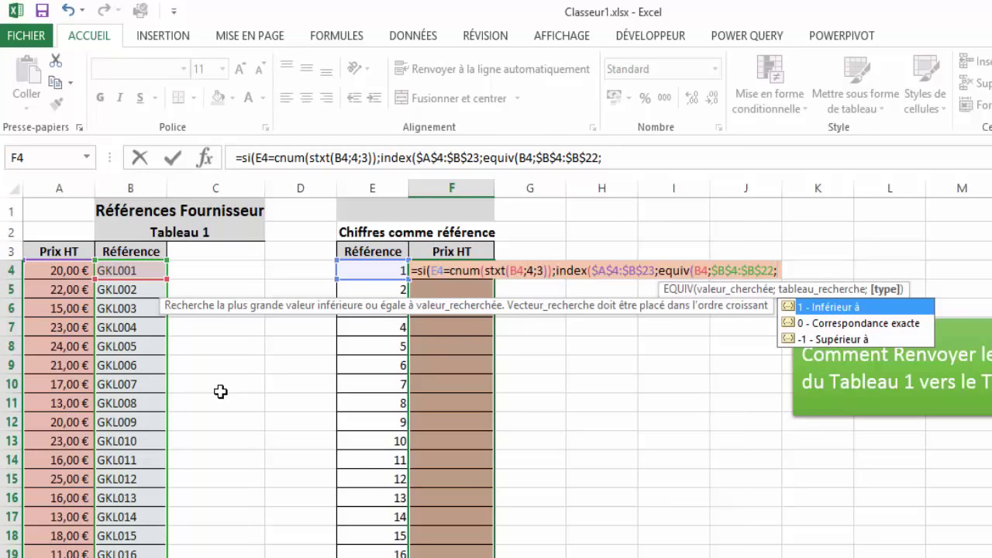
type("0")
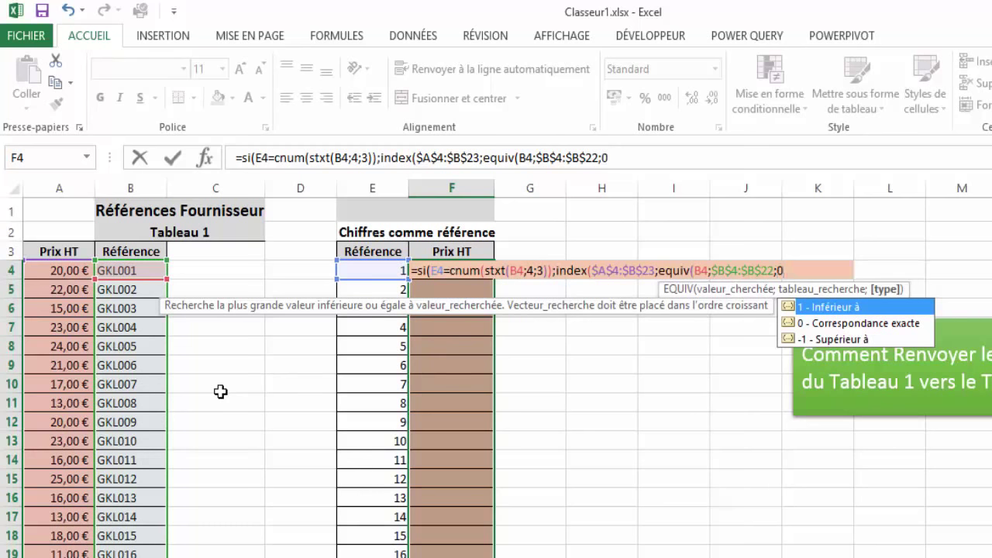
type(")")
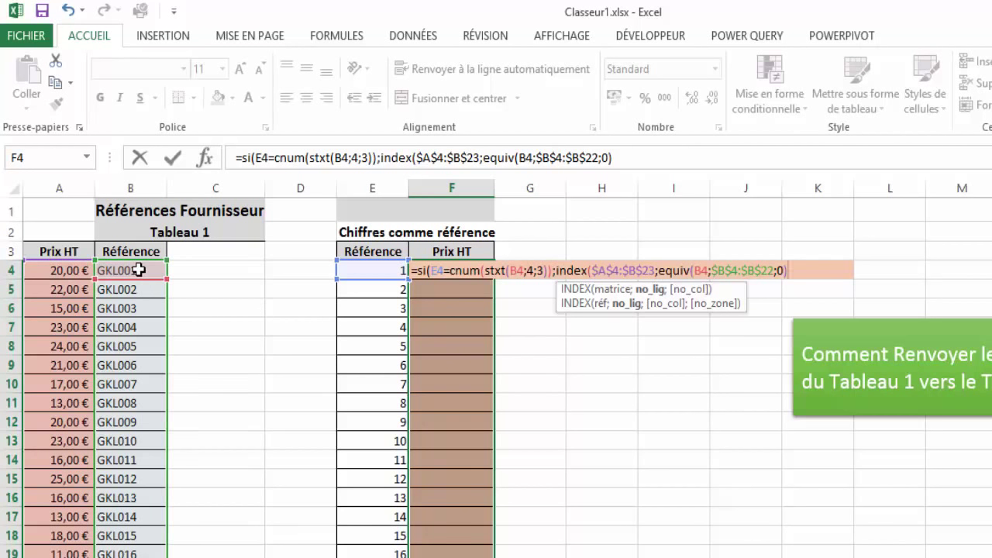
Step: Close the formula with column 1 and an empty "" fallback, filling it into F4:F23
type(";")
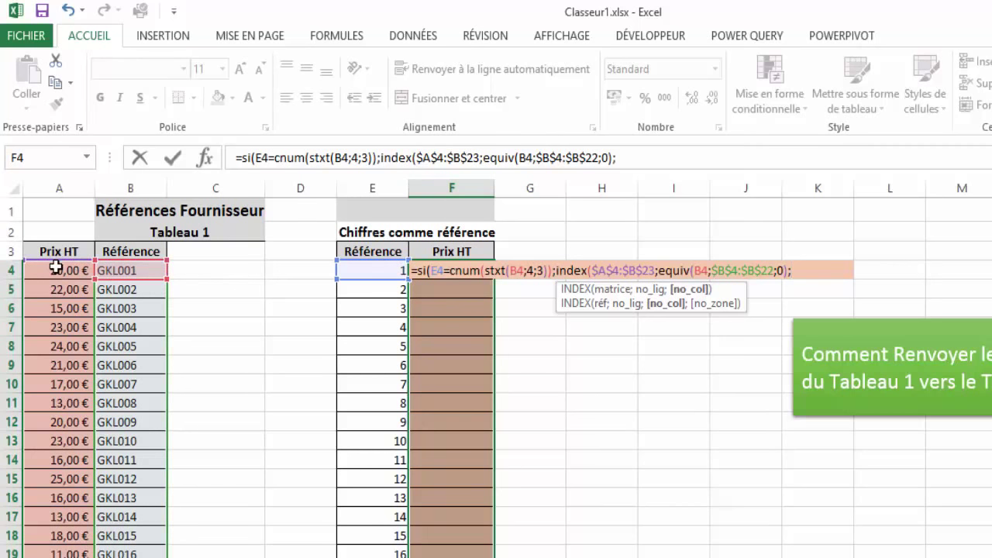
type("1")
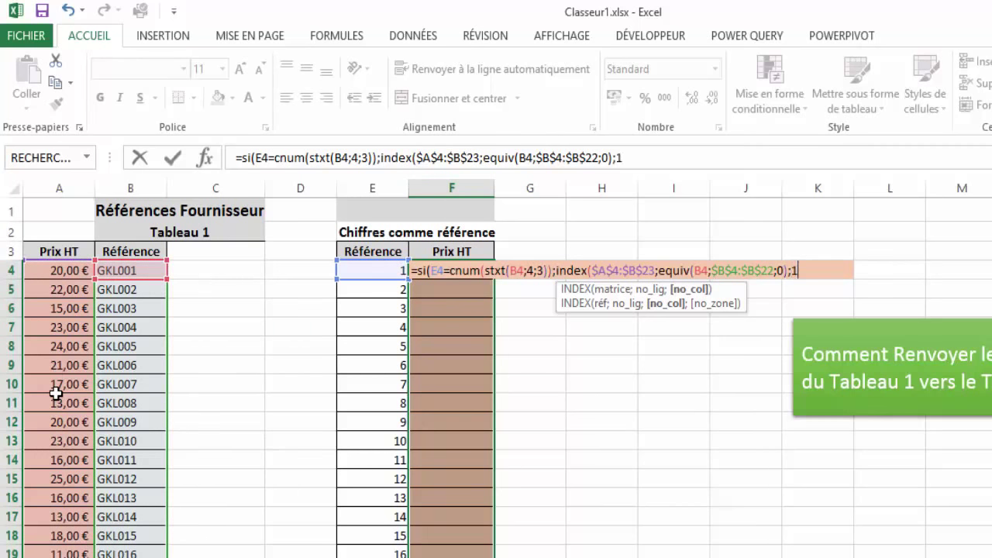
type(")")
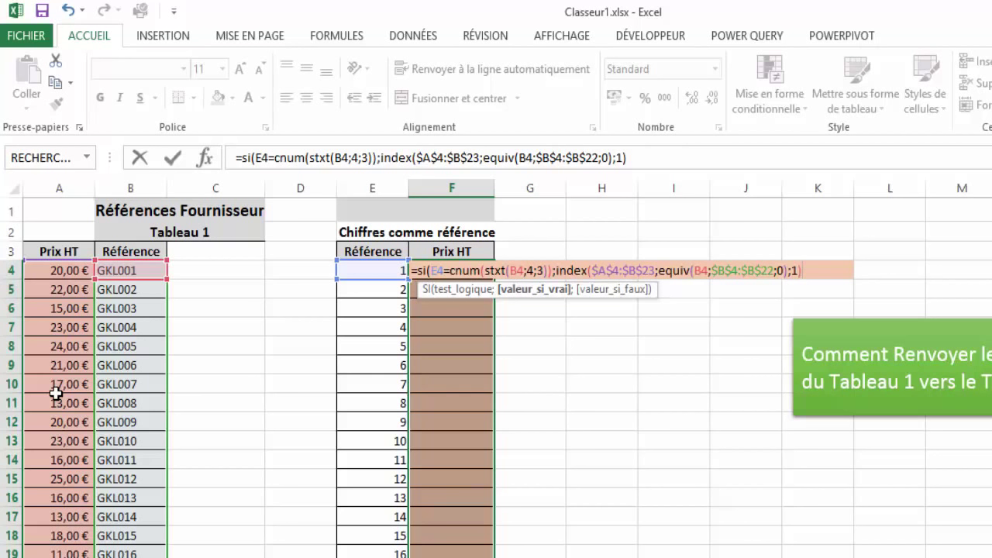
type(";")
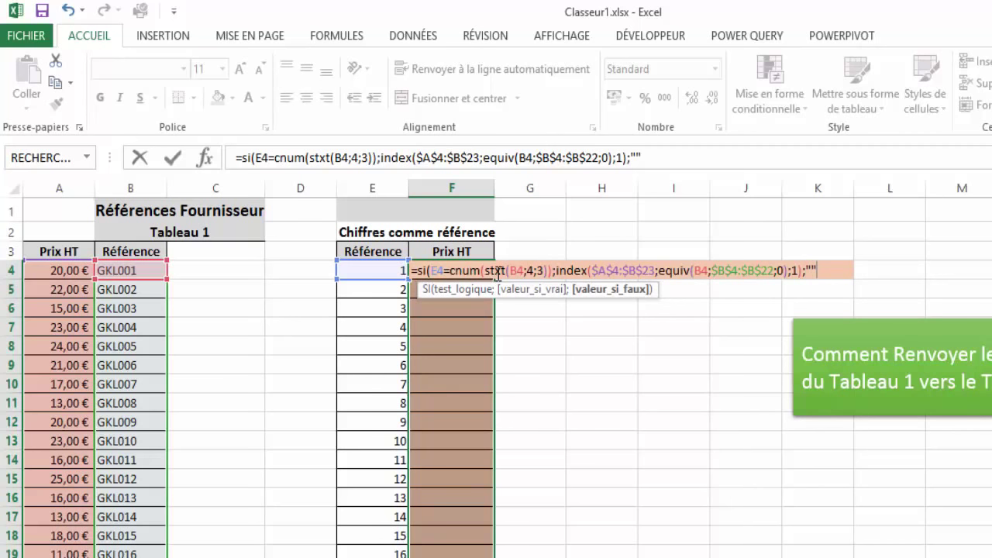
type(")")
left_click(498, 273)
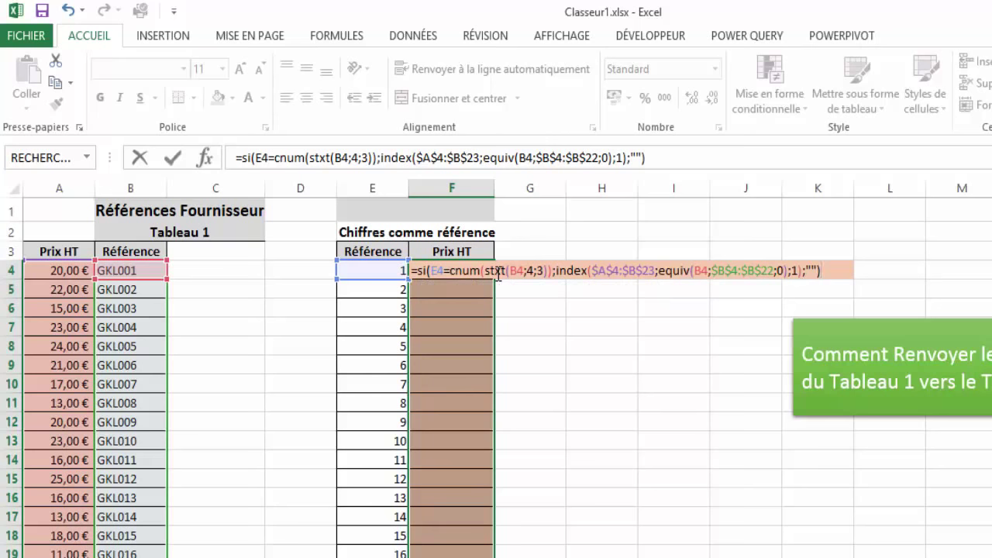
key("ctrl+Return")
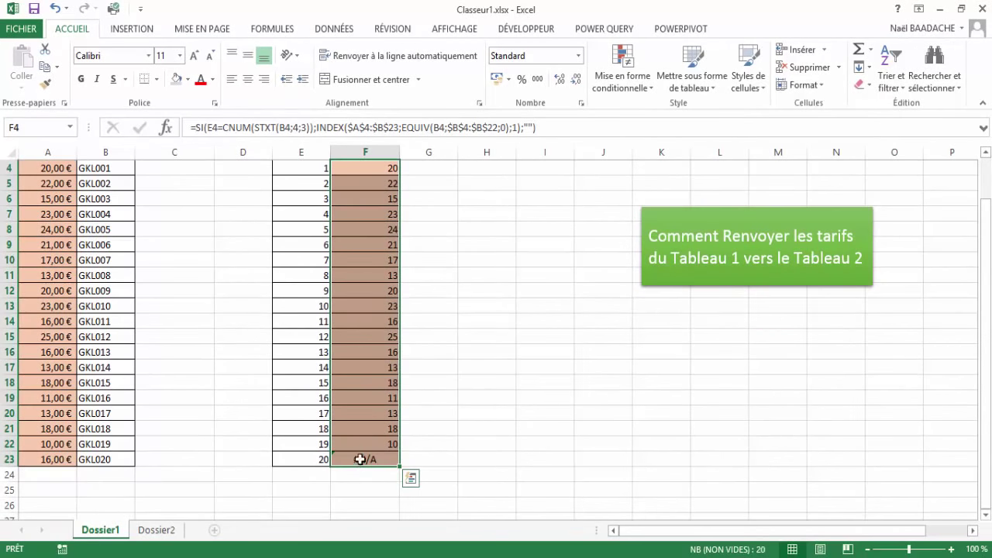
Step: Change the end of F4's EQUIV range from $B$22 to $B$23
left_click(364, 508)
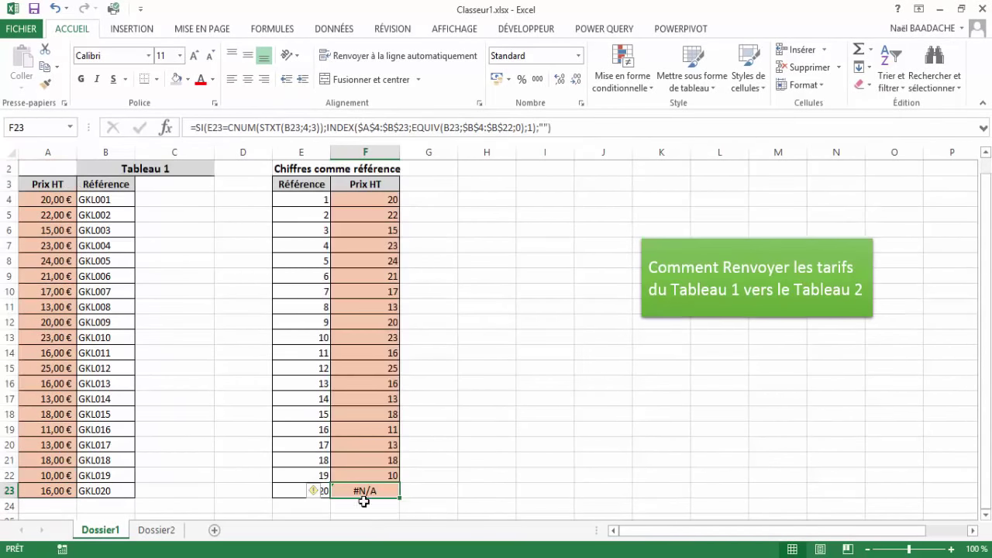
left_click(359, 198)
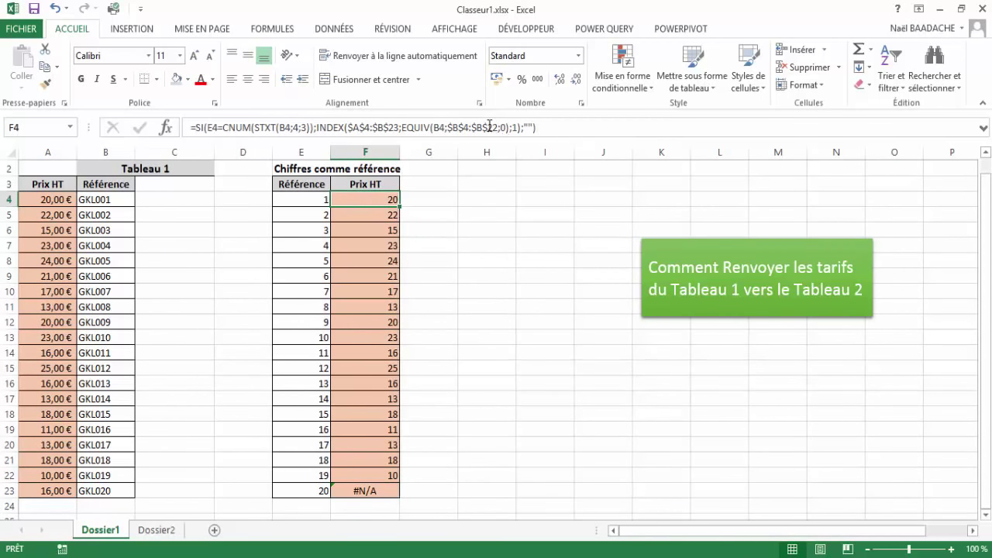
left_click(489, 126)
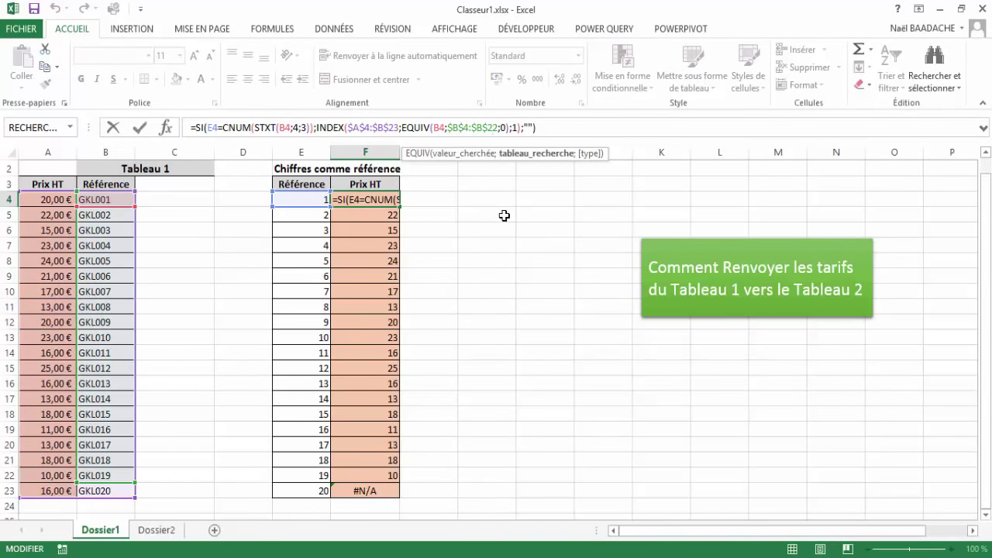
key("Delete")
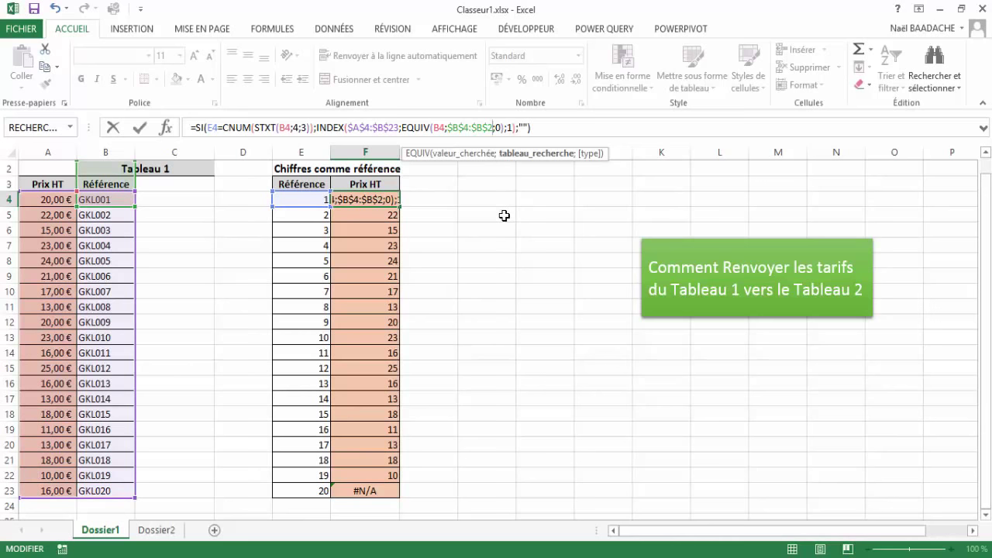
type("3")
key("ctrl+Return")
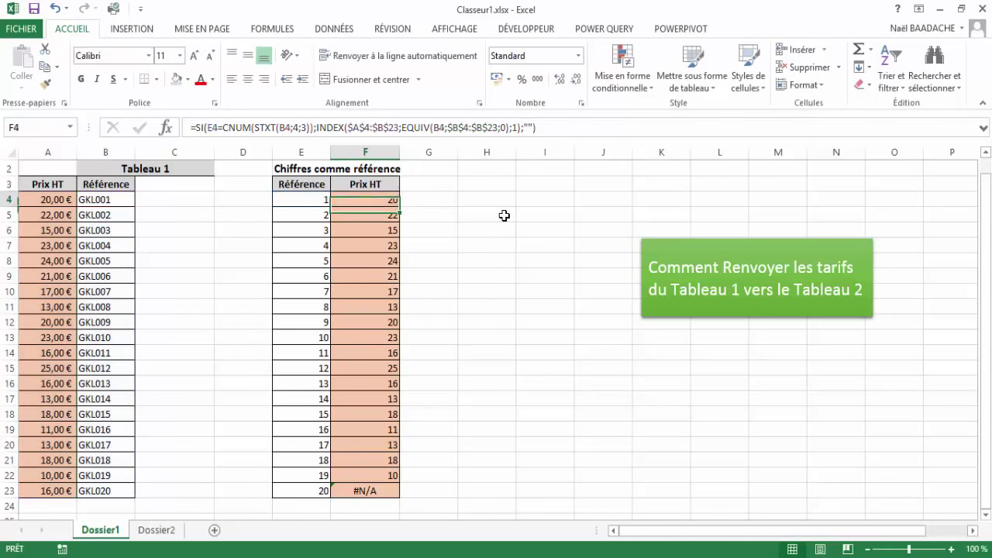
Step: Copy the corrected F4 formula to F5:F23 so F23 shows 16
key("ctrl+c")
key("Down")
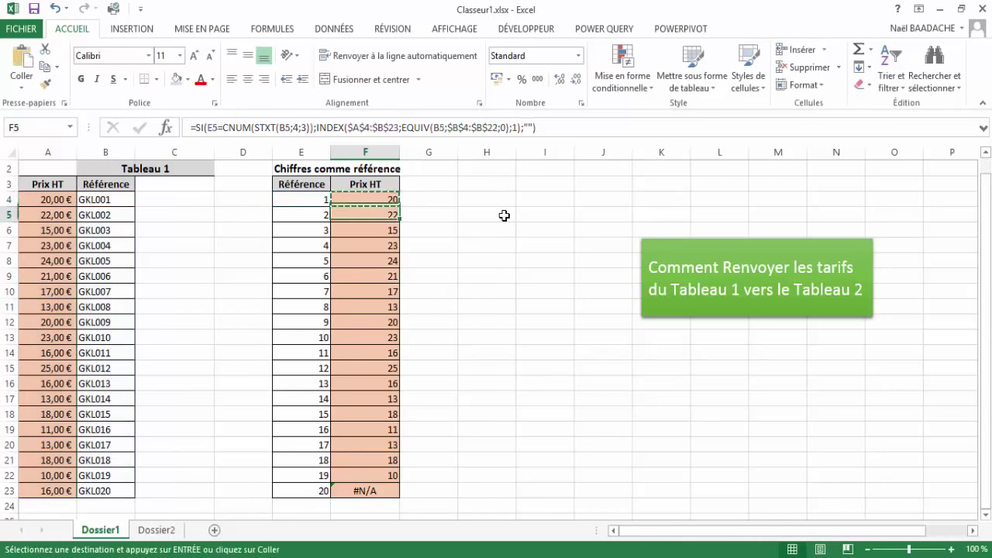
key("shift+Down")
key("shift+Down")
key("shift+Down")
key("shift+Down")
key("shift+Down")
key("shift+Down")
key("shift+Down")
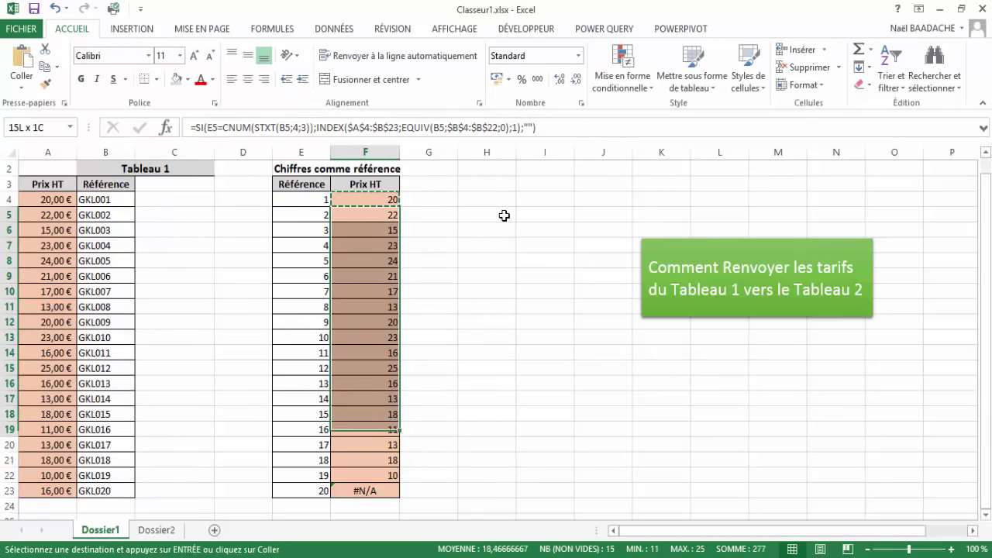
key("shift+Down")
key("shift+Down")
key("shift+Down")
key("shift+Down")
key("shift+Down")
key("ctrl+v")
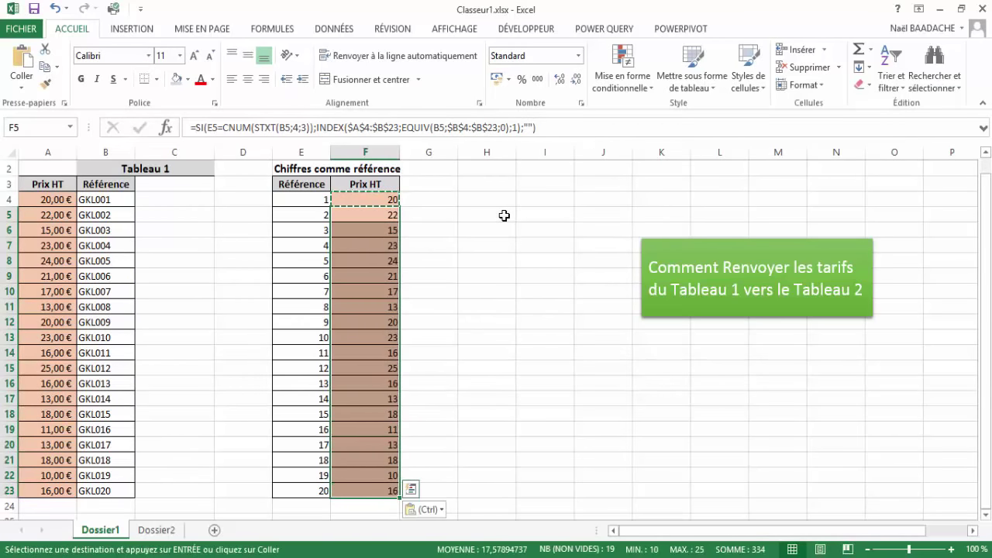